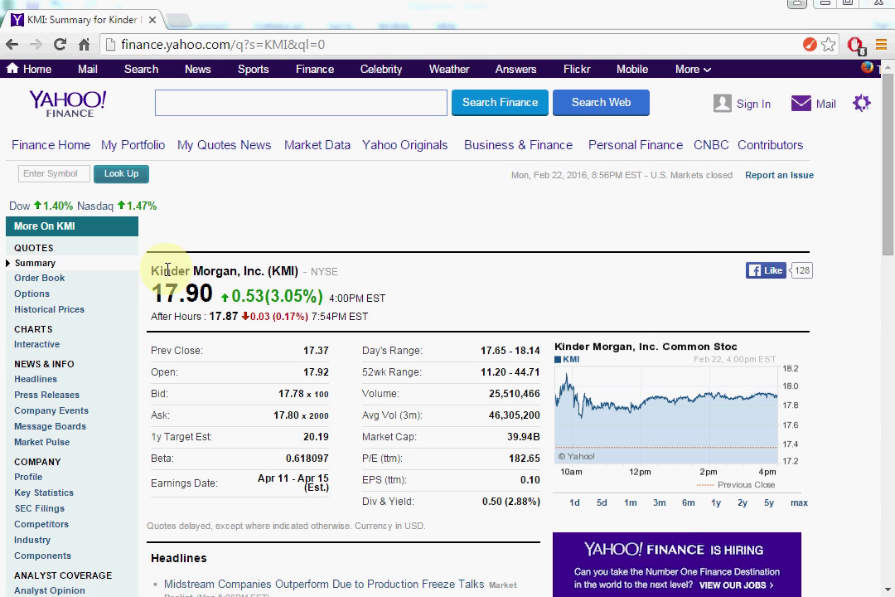
Highlight and then deselect the Kinder Morgan company title on the KMI summary page.
{"action": "left_click_drag", "start_coordinate": [151, 270], "coordinate": [362, 266]}
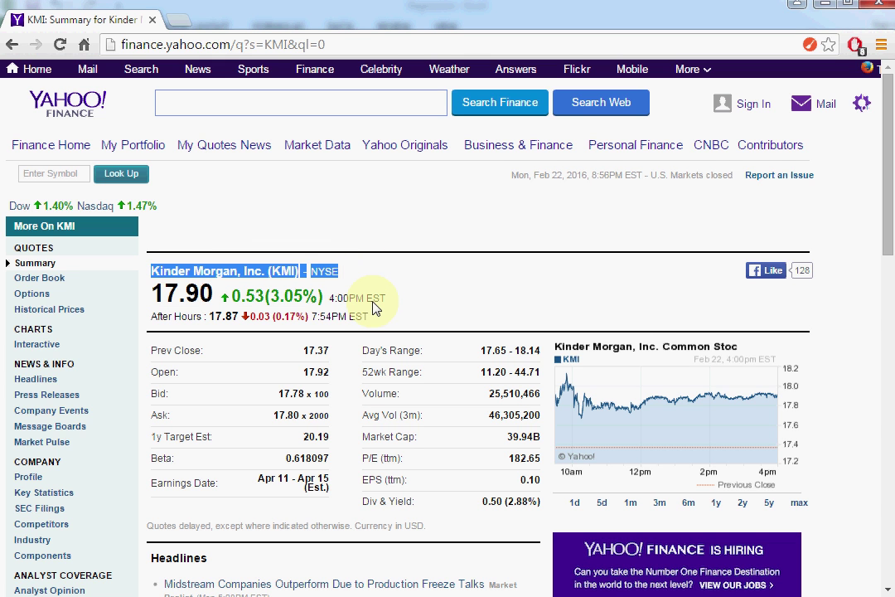
{"action": "left_click", "coordinate": [427, 286]}
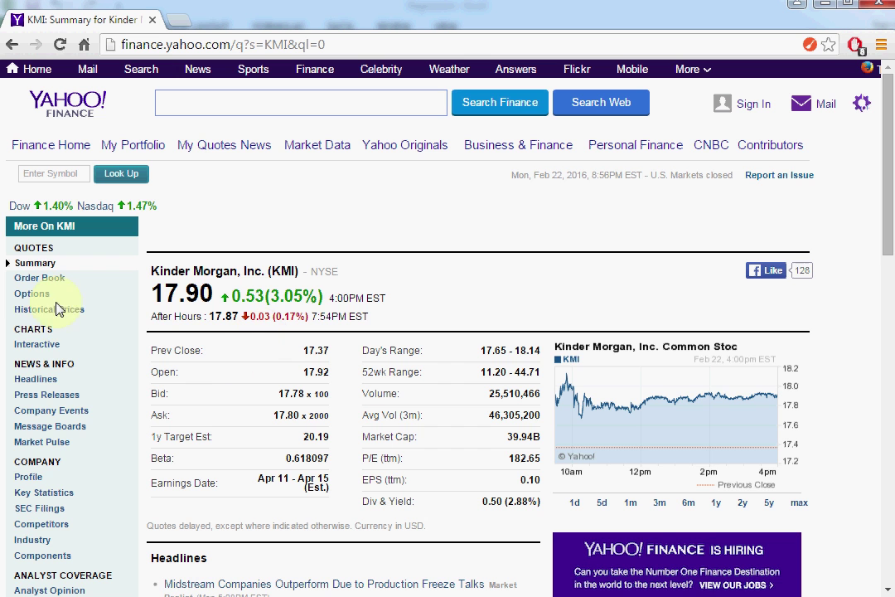
Go to KMI's Historical Prices page and look over the date controls.
{"action": "left_click", "coordinate": [78, 312]}
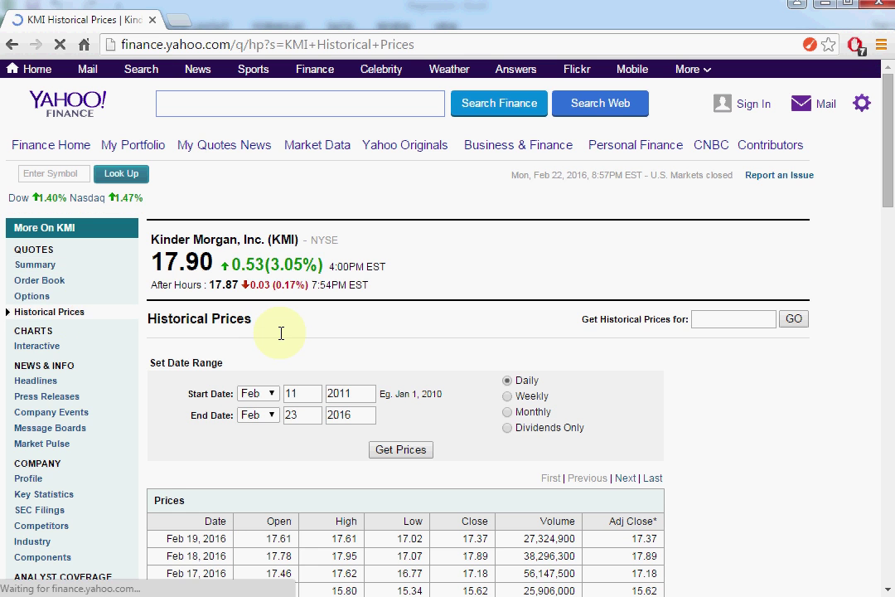
{"action": "scroll", "coordinate": [344, 384], "scroll_direction": "down", "scroll_amount": 2}
{"action": "scroll", "coordinate": [349, 375], "scroll_direction": "down", "scroll_amount": 1}
{"action": "scroll", "coordinate": [350, 375], "scroll_direction": "up", "scroll_amount": 3}
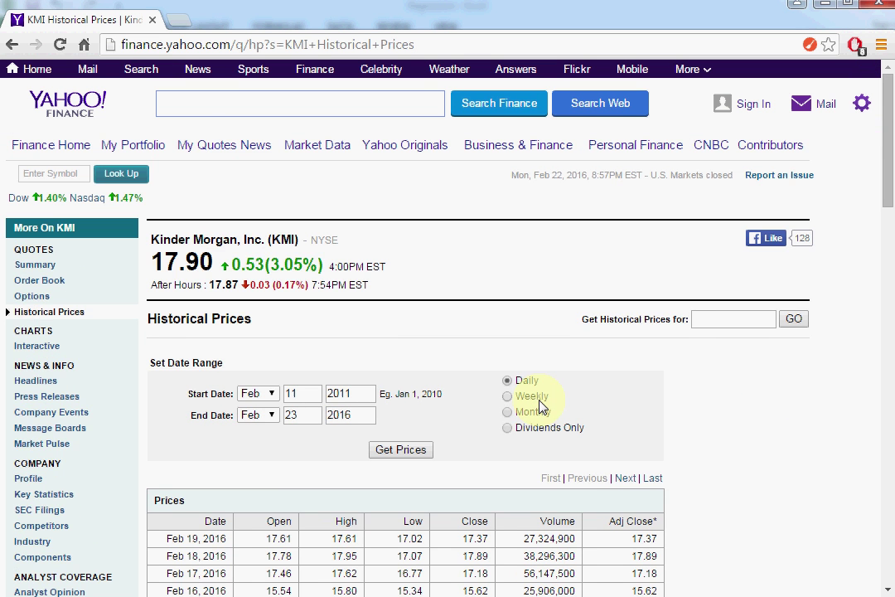
Choose Monthly frequency and set the start date to Feb 23, 2013.
{"action": "left_click", "coordinate": [508, 412]}
{"action": "left_click", "coordinate": [365, 395]}
{"action": "key", "text": "BackSpace"}
{"action": "type", "text": "3"}
{"action": "key", "text": "shift+Tab"}
{"action": "type", "text": "23"}
{"action": "left_click", "coordinate": [306, 382]}
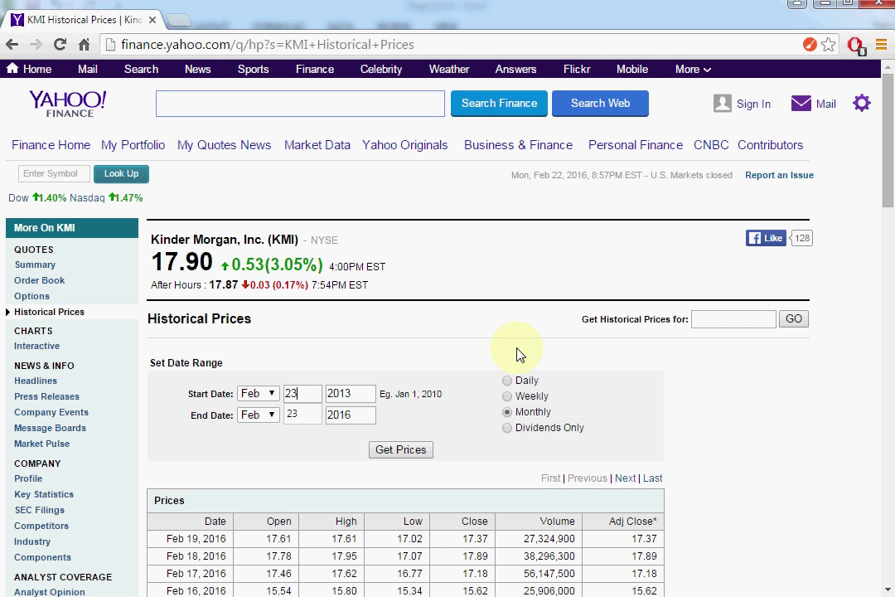
Fetch KMI's monthly prices through Feb 23, 2016 and scroll through the results.
{"action": "scroll", "coordinate": [516, 355], "scroll_direction": "down", "scroll_amount": 3}
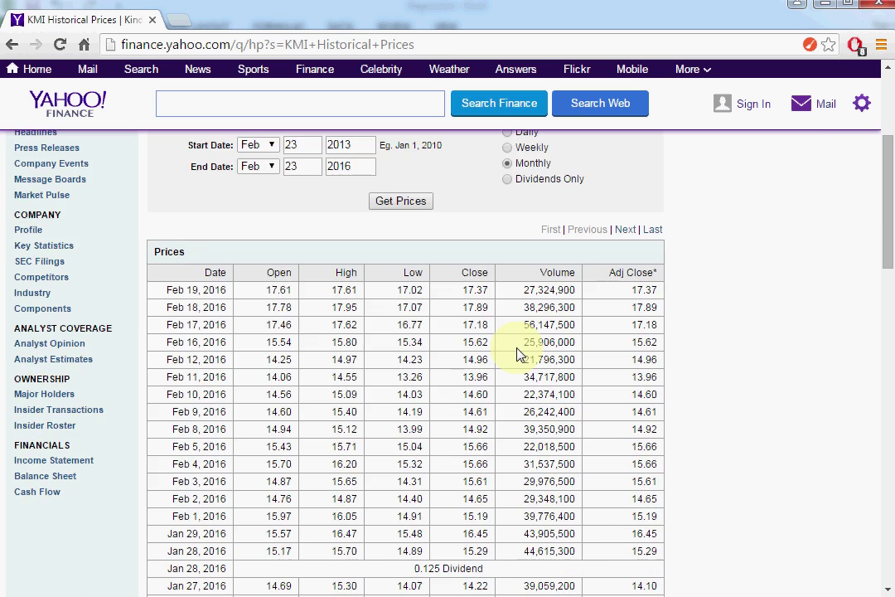
{"action": "scroll", "coordinate": [517, 354], "scroll_direction": "up", "scroll_amount": 3}
{"action": "left_click", "coordinate": [396, 451]}
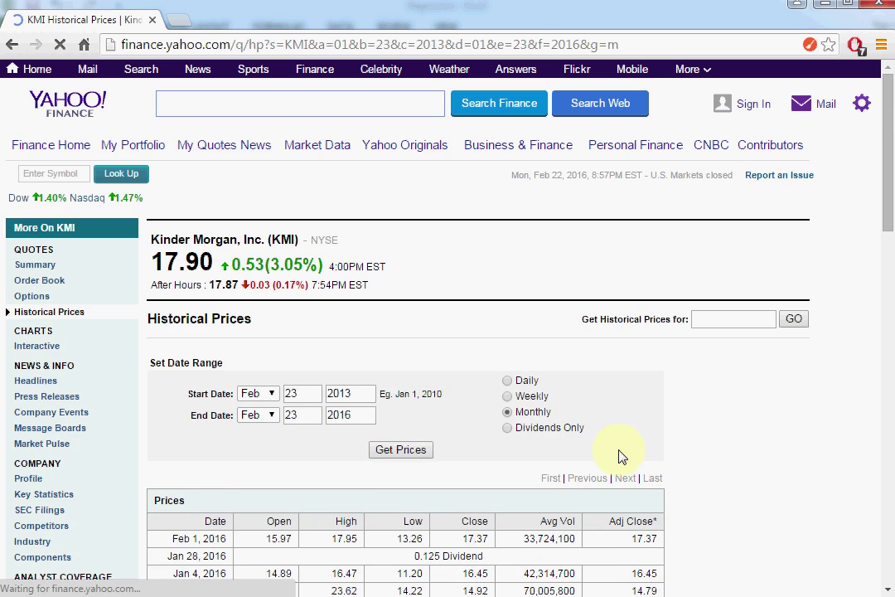
{"action": "scroll", "coordinate": [434, 372], "scroll_direction": "down", "scroll_amount": 3}
{"action": "scroll", "coordinate": [432, 379], "scroll_direction": "down", "scroll_amount": 3}
{"action": "scroll", "coordinate": [481, 252], "scroll_direction": "down", "scroll_amount": 4}
{"action": "scroll", "coordinate": [419, 332], "scroll_direction": "down", "scroll_amount": 4}
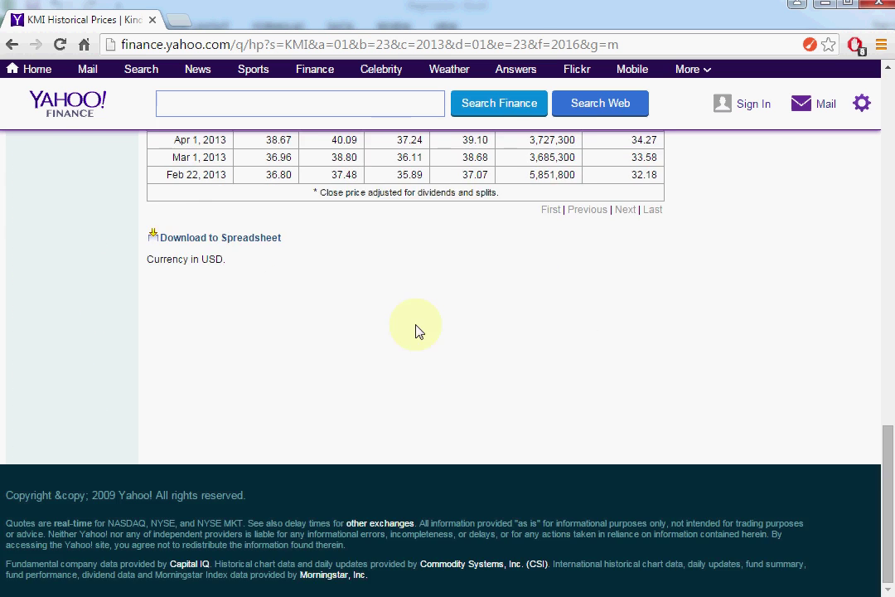
{"action": "scroll", "coordinate": [418, 332], "scroll_direction": "up", "scroll_amount": 6}
{"action": "scroll", "coordinate": [336, 580], "scroll_direction": "down", "scroll_amount": 4}
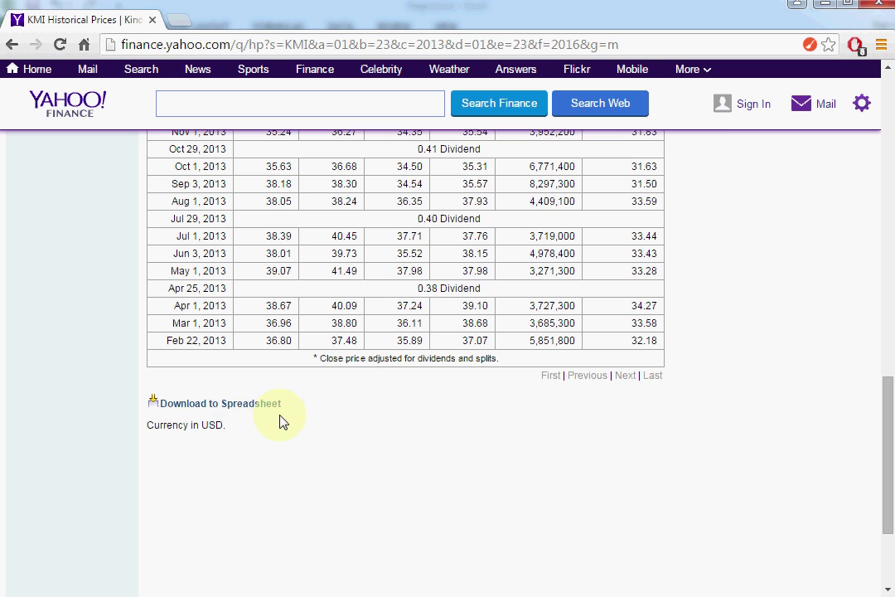
{"action": "scroll", "coordinate": [497, 390], "scroll_direction": "up", "scroll_amount": 10}
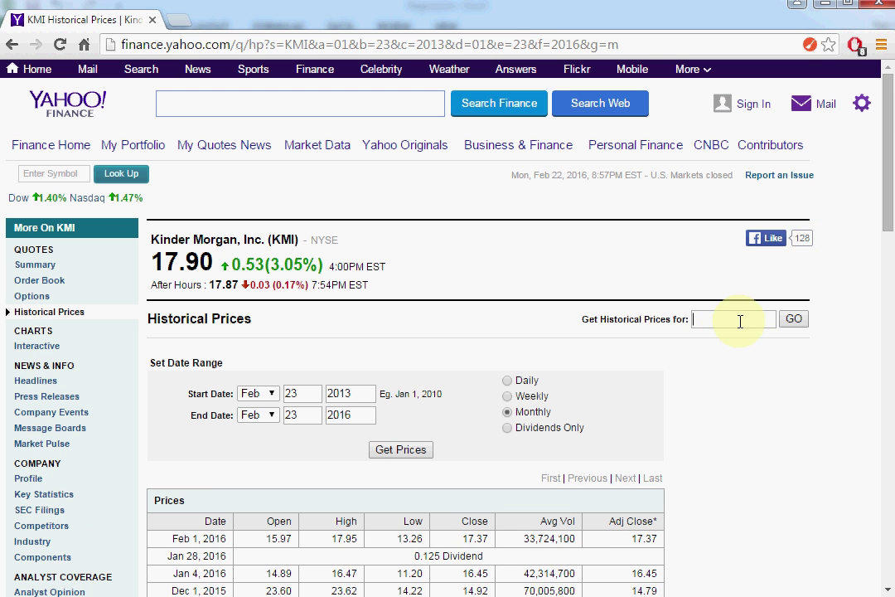
Look up the S&P 500 (^GSPC) and load its historical prices.
{"action": "type", "text": "gs"}
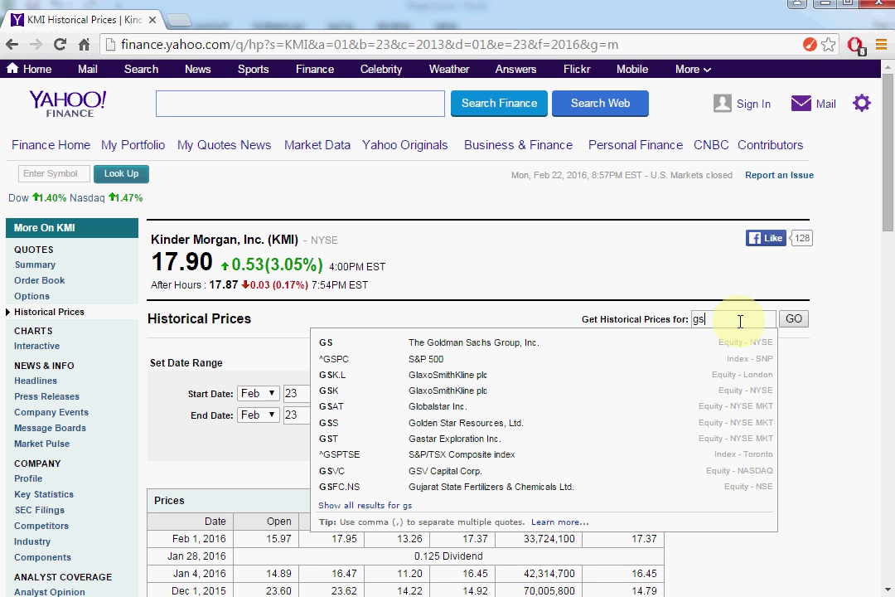
{"action": "type", "text": "pc"}
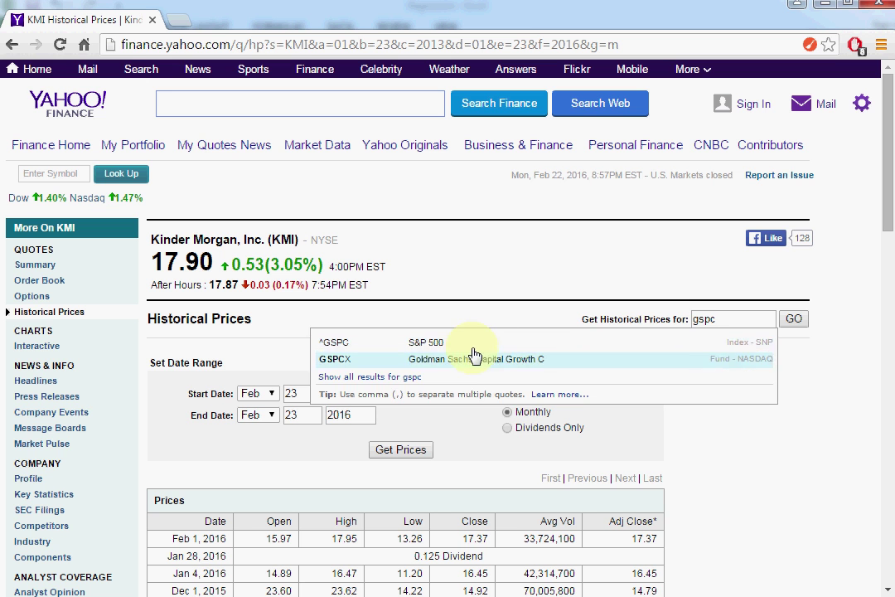
{"action": "left_click", "coordinate": [474, 343]}
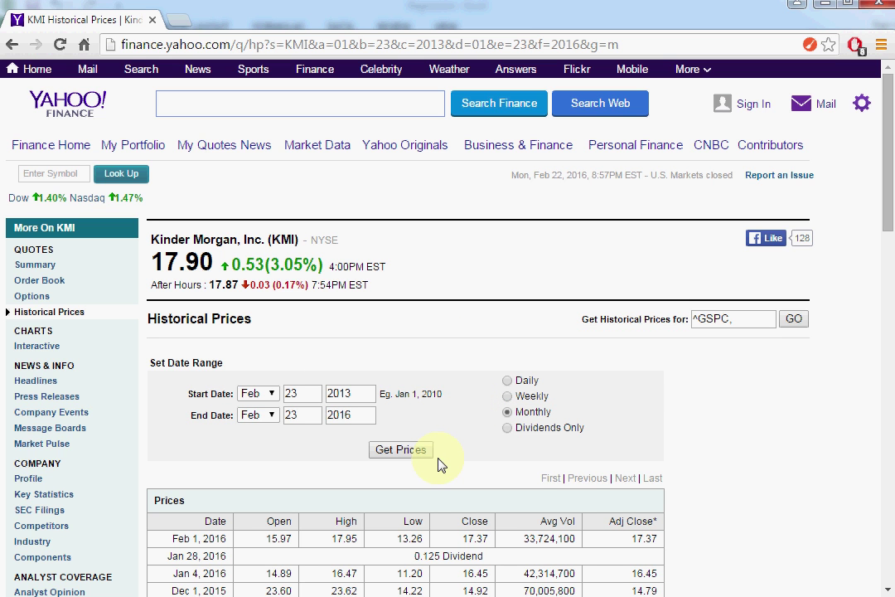
{"action": "left_click", "coordinate": [791, 320]}
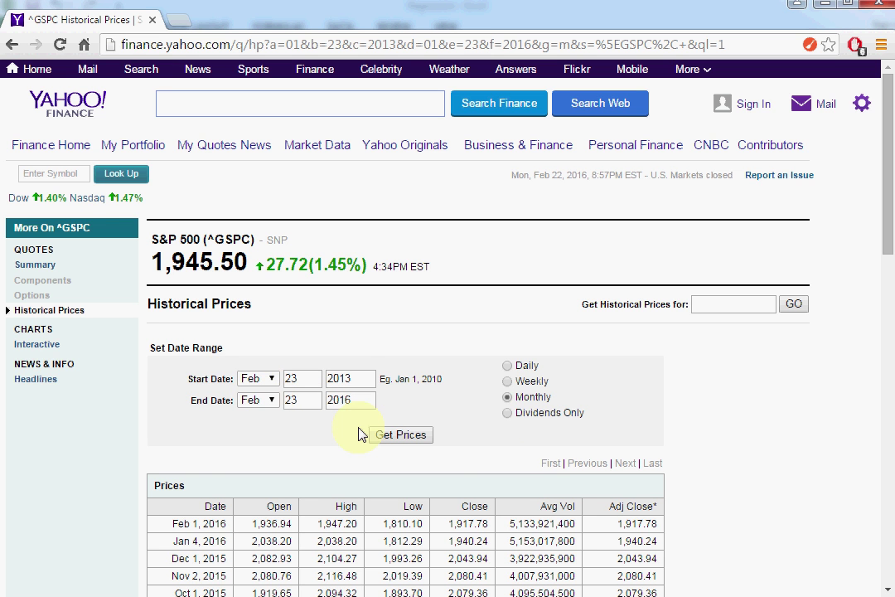
Fetch S&P 500 monthly prices for Feb 2013–Feb 2016, then return to the Regression workbook.
{"action": "left_click", "coordinate": [402, 440]}
{"action": "scroll", "coordinate": [389, 406], "scroll_direction": "down", "scroll_amount": 10}
{"action": "scroll", "coordinate": [249, 290], "scroll_direction": "down", "scroll_amount": 2}
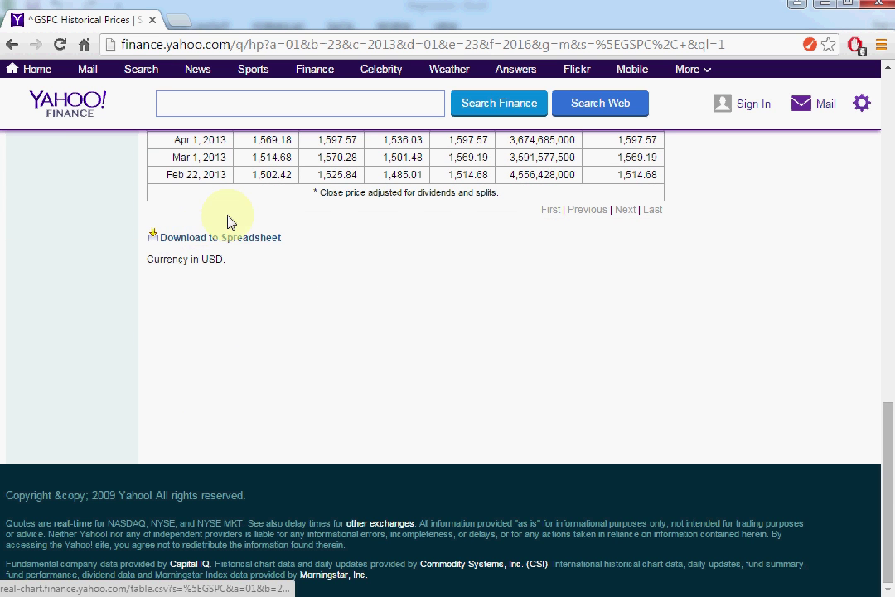
{"action": "scroll", "coordinate": [230, 222], "scroll_direction": "up", "scroll_amount": 6}
{"action": "scroll", "coordinate": [469, 316], "scroll_direction": "up", "scroll_amount": 6}
{"action": "key", "text": "alt+Tab"}
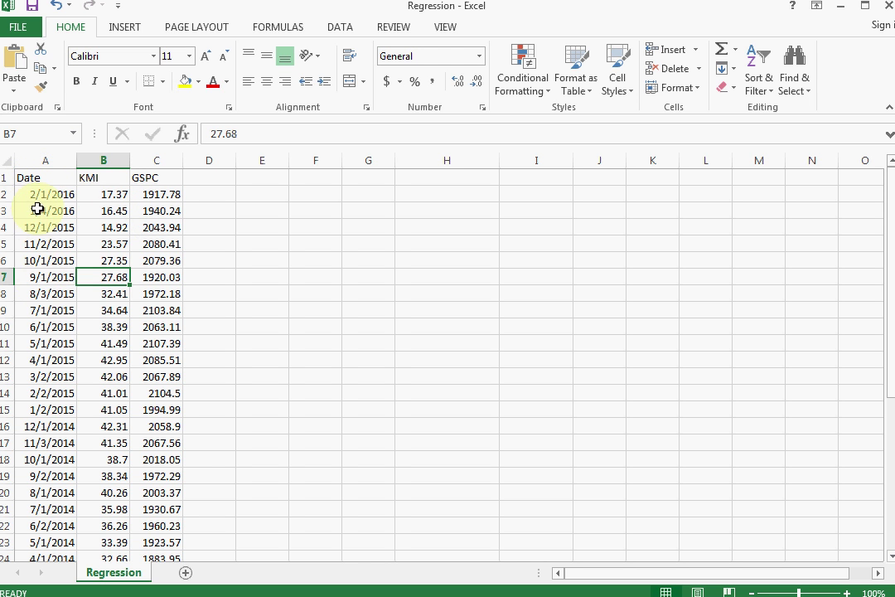
Select the Date, KMI and GSPC data in A1:C38 and sort it oldest to newest.
{"action": "left_click", "coordinate": [36, 177]}
{"action": "left_click_drag", "start_coordinate": [36, 178], "coordinate": [158, 591]}
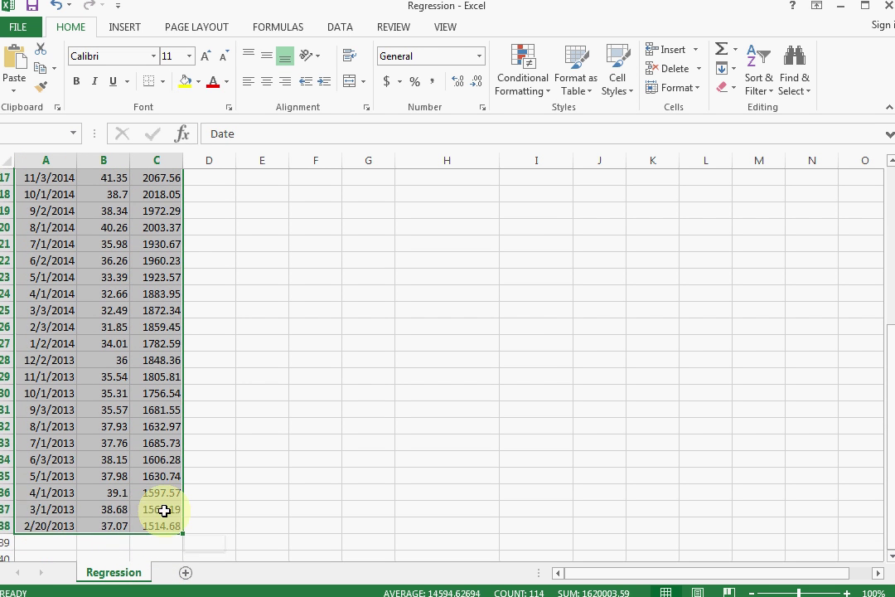
{"action": "left_click_drag", "start_coordinate": [157, 591], "coordinate": [160, 524]}
{"action": "right_click", "coordinate": [77, 296]}
{"action": "mouse_move", "coordinate": [165, 515]}
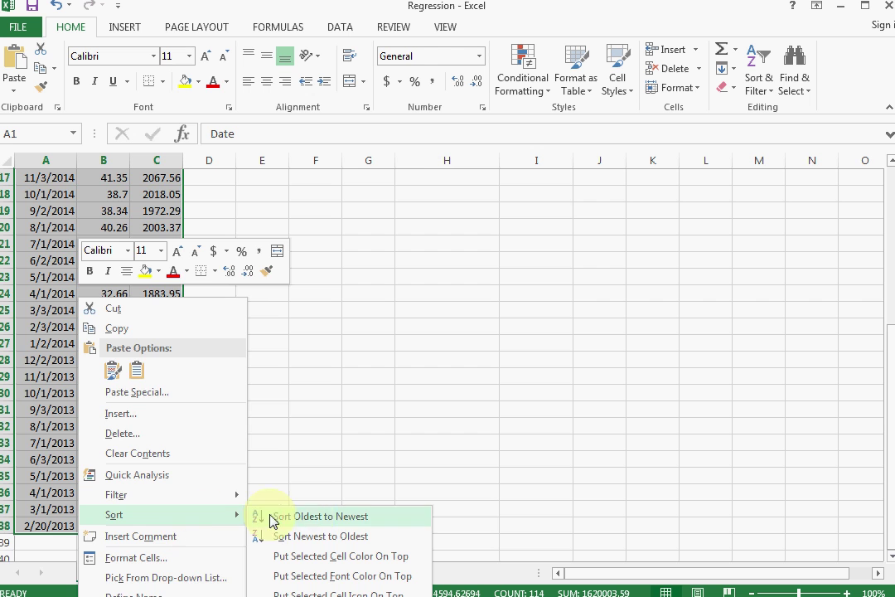
{"action": "left_click", "coordinate": [308, 517]}
{"action": "left_click", "coordinate": [219, 197]}
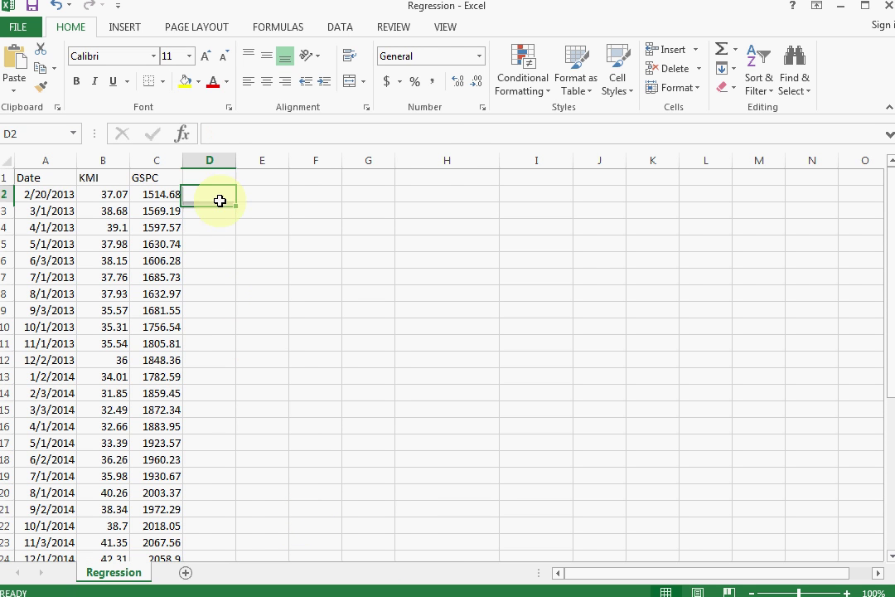
Enter the first KMI monthly return formula in D3 from the current and previous prices.
{"action": "left_click", "coordinate": [203, 213]}
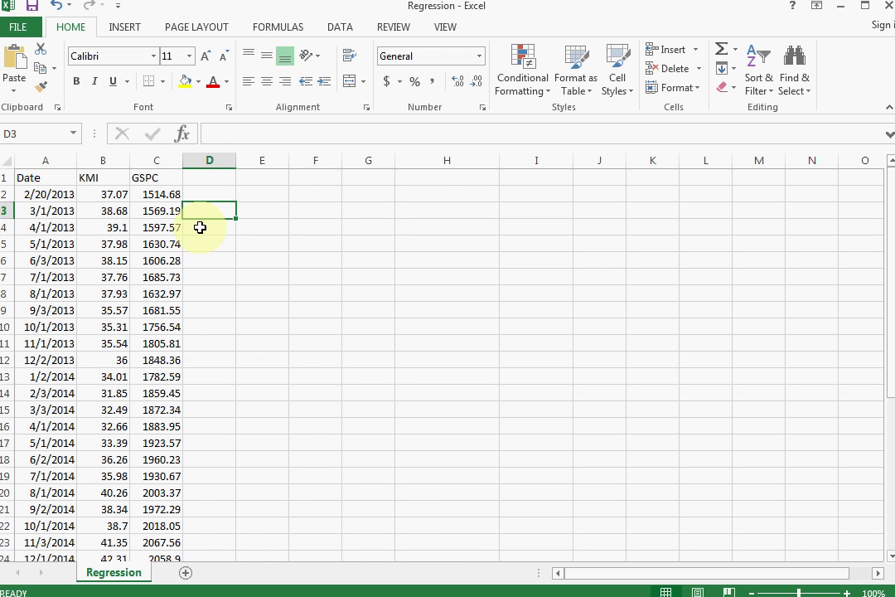
{"action": "type", "text": "=("}
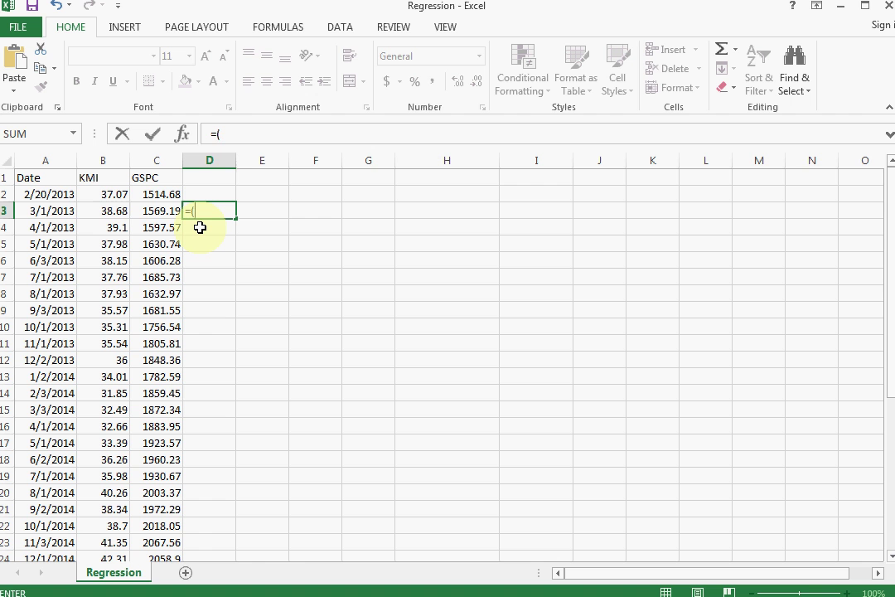
{"action": "key", "text": "Left"}
{"action": "key", "text": "Left"}
{"action": "type", "text": "-"}
{"action": "key", "text": "Up"}
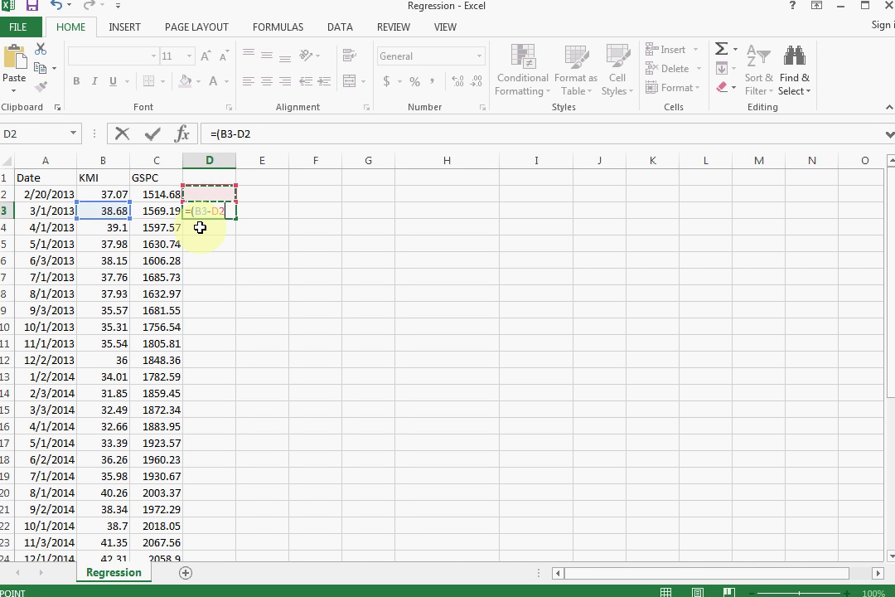
{"action": "key", "text": "Left"}
{"action": "key", "text": "Left"}
{"action": "type", "text": "/"}
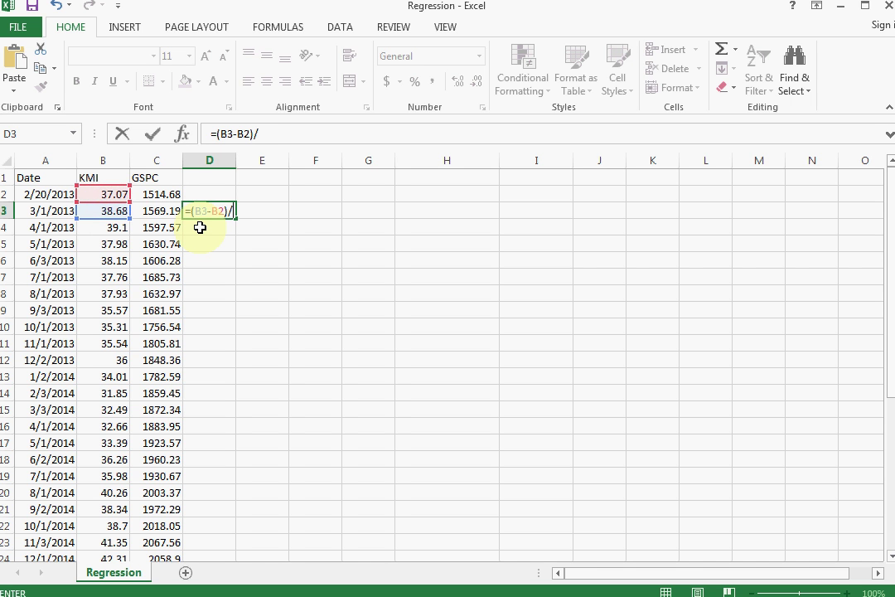
{"action": "key", "text": "Up"}
{"action": "key", "text": "Left"}
{"action": "key", "text": "Left"}
{"action": "key", "text": "Return"}
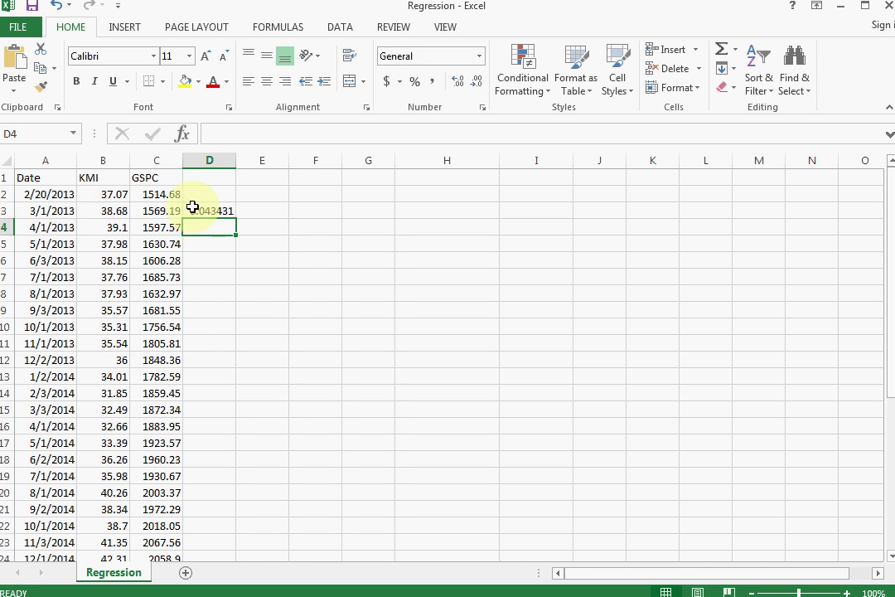
Copy the return formula to column E, fill both down to row 38, and spot-check D26 and D38.
{"action": "left_click", "coordinate": [219, 212]}
{"action": "left_click_drag", "start_coordinate": [235, 219], "coordinate": [286, 212]}
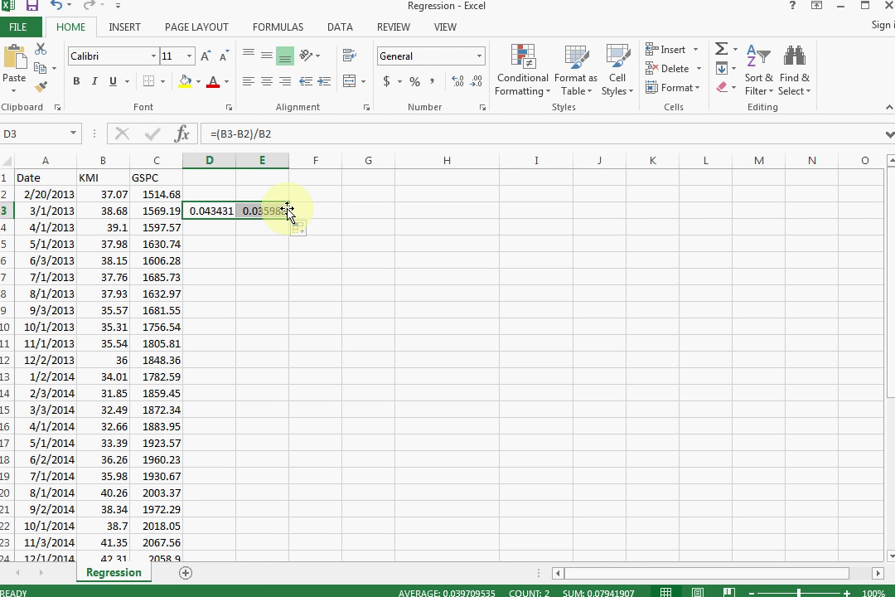
{"action": "left_click_drag", "start_coordinate": [291, 220], "coordinate": [296, 530]}
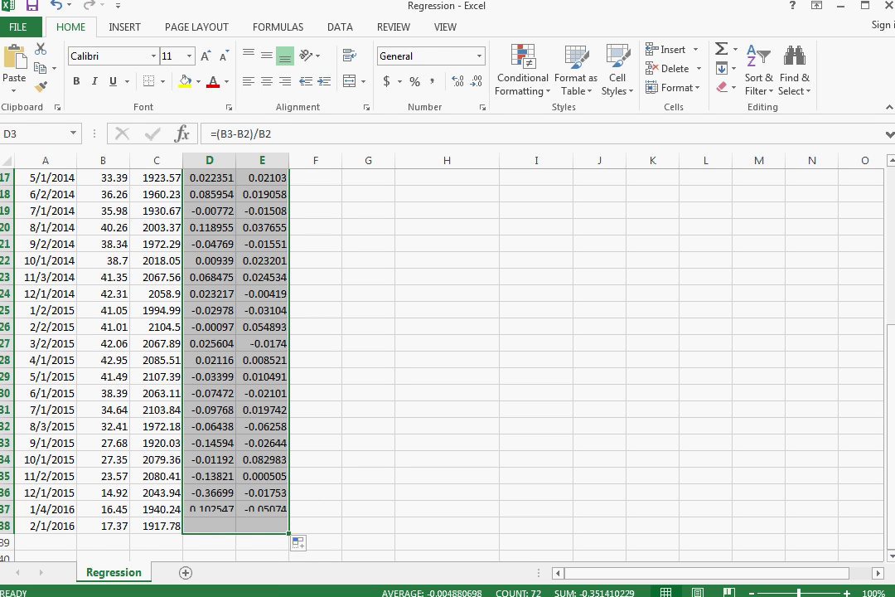
{"action": "left_click", "coordinate": [207, 327]}
{"action": "key", "text": "F2"}
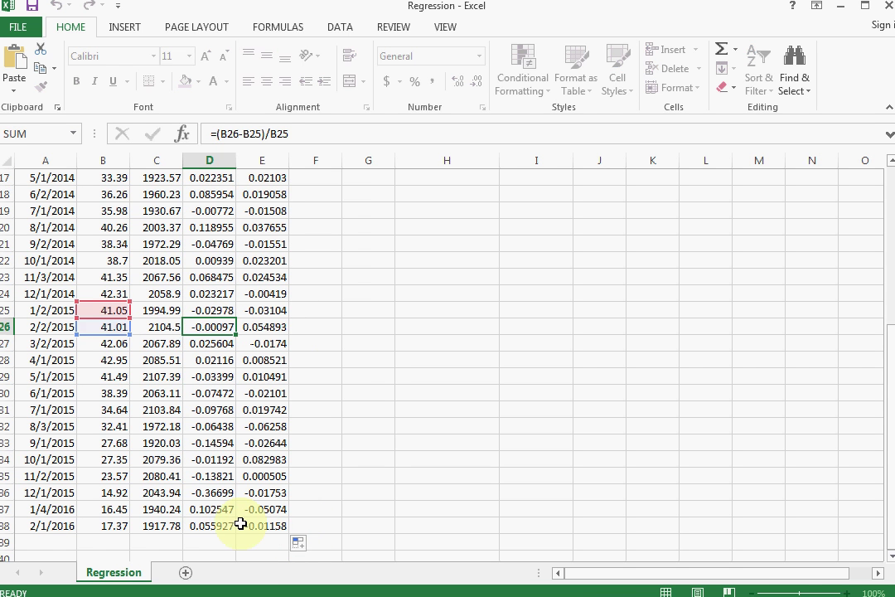
{"action": "left_click", "coordinate": [217, 527]}
{"action": "key", "text": "F2"}
{"action": "key", "text": "Escape"}
{"action": "scroll", "coordinate": [367, 470], "scroll_direction": "up", "scroll_amount": 2}
{"action": "scroll", "coordinate": [367, 471], "scroll_direction": "up", "scroll_amount": 4}
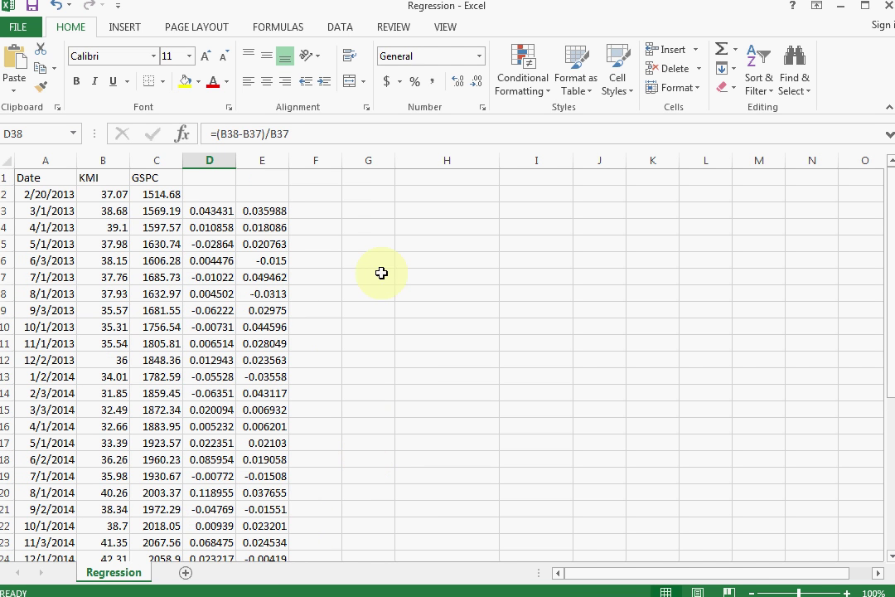
{"action": "left_click", "coordinate": [378, 200]}
{"action": "key", "text": "Down"}
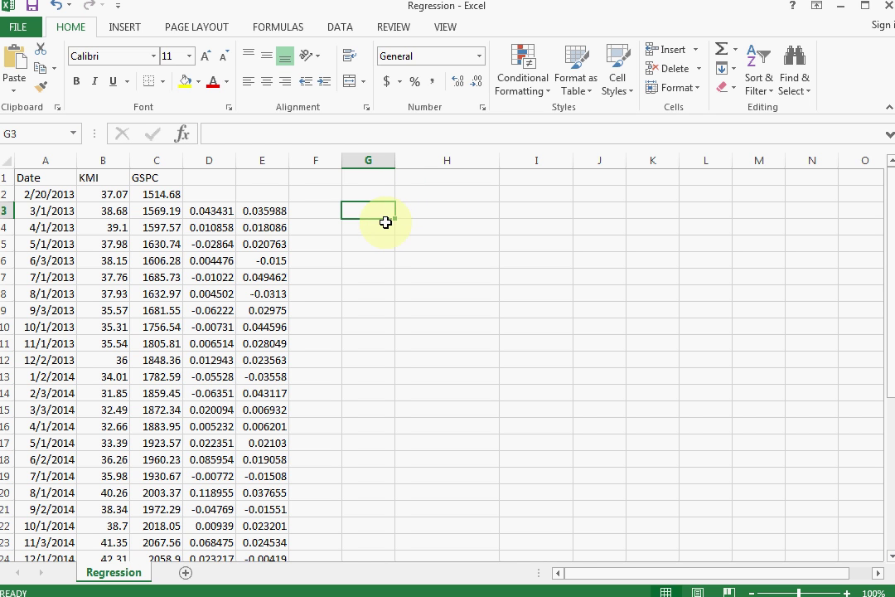
{"action": "left_click", "coordinate": [340, 33]}
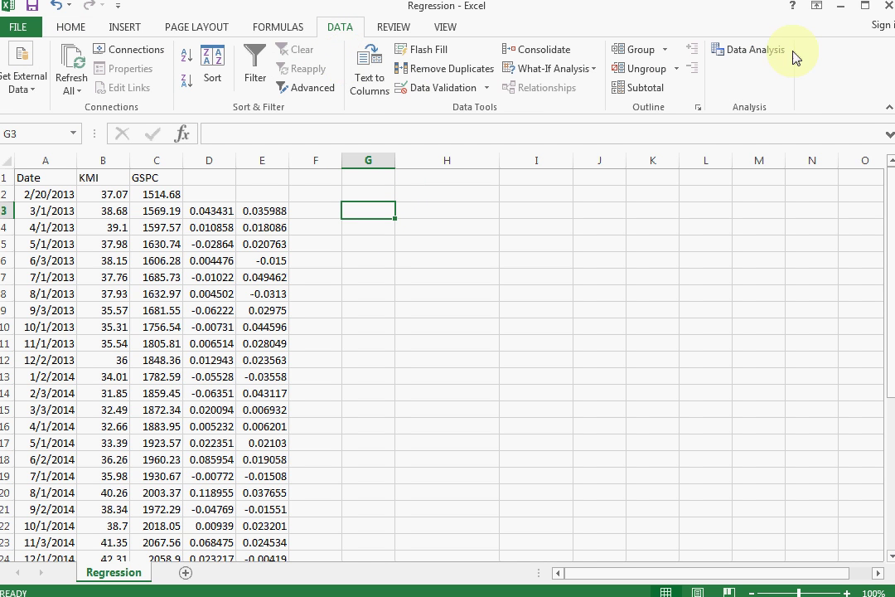
{"action": "left_click", "coordinate": [746, 49]}
{"action": "scroll", "coordinate": [769, 391], "scroll_direction": "down", "scroll_amount": 3}
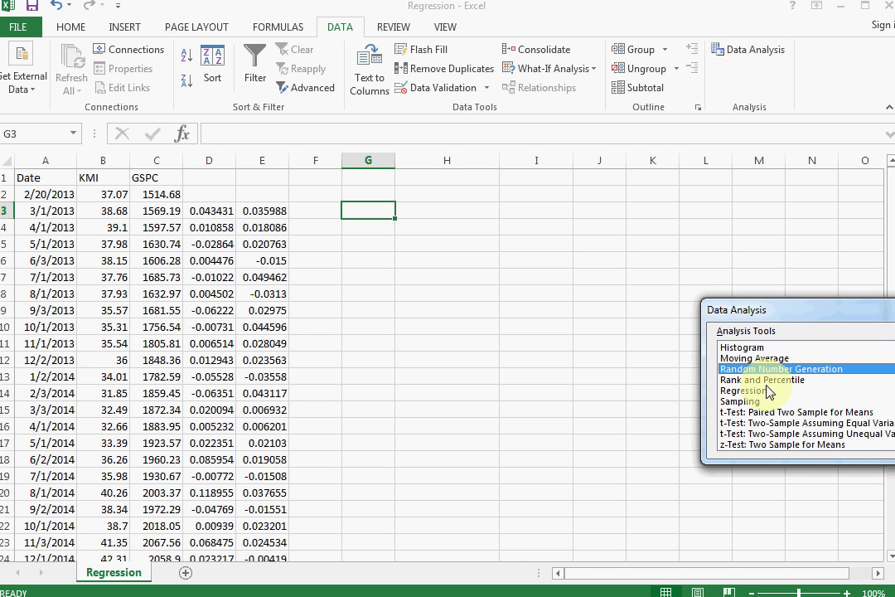
{"action": "left_click", "coordinate": [765, 391]}
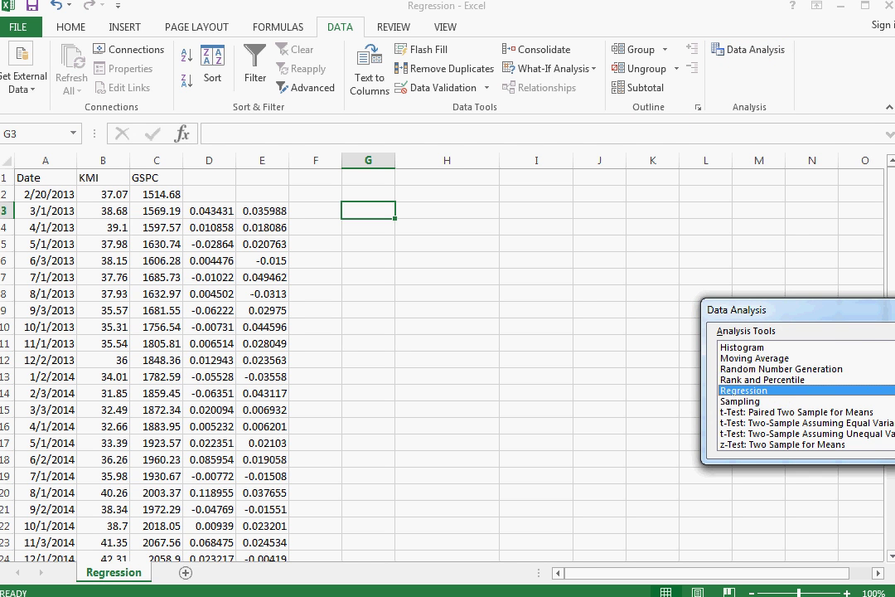
{"action": "key", "text": "Escape"}
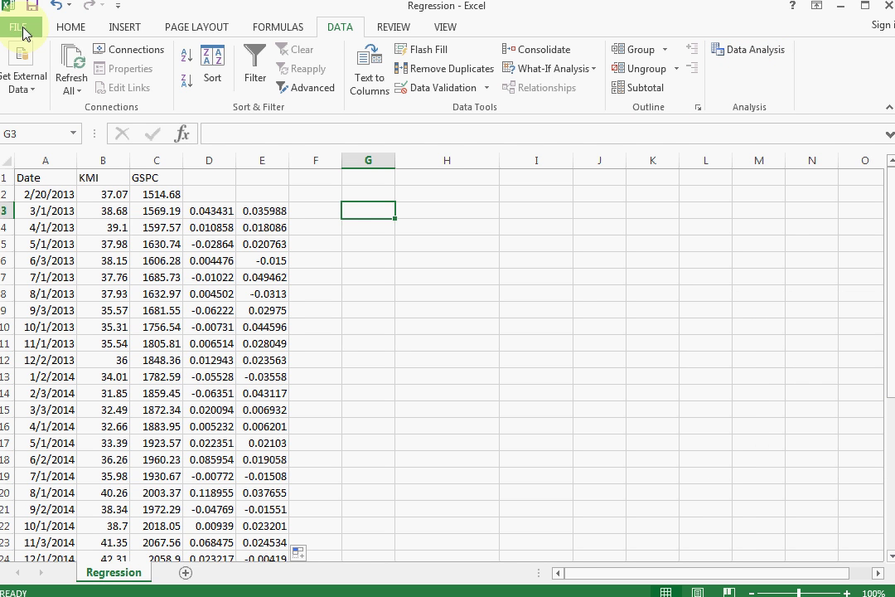
Verify the Analysis ToolPak add-in is checked in Excel Options, then bring up Data Analysis.
{"action": "left_click", "coordinate": [23, 30]}
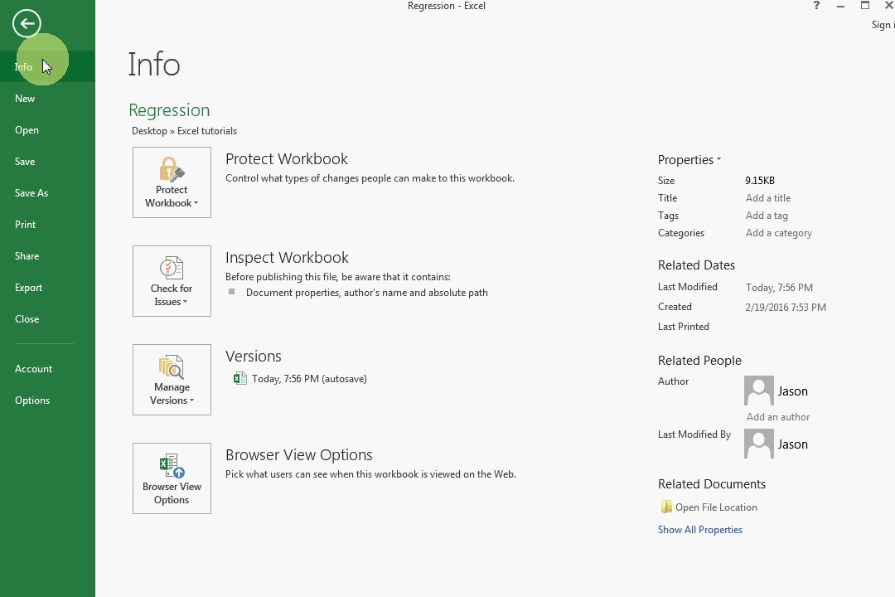
{"action": "left_click", "coordinate": [51, 406]}
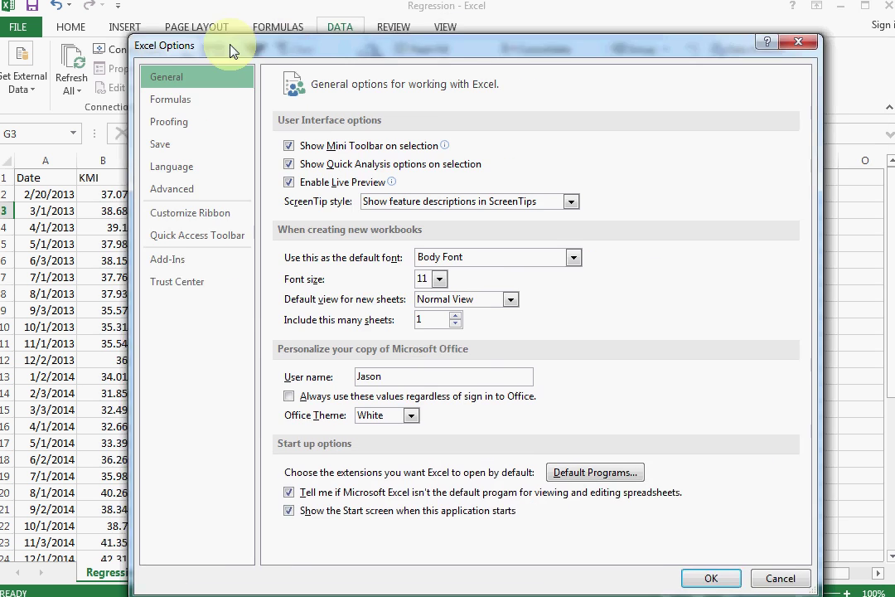
{"action": "left_click_drag", "start_coordinate": [394, 4], "coordinate": [211, 39]}
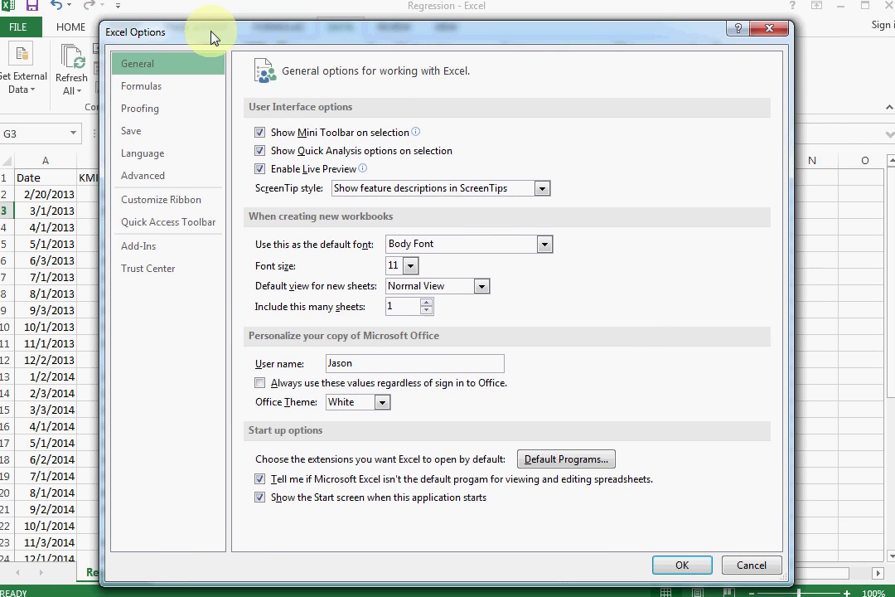
{"action": "left_click", "coordinate": [151, 251]}
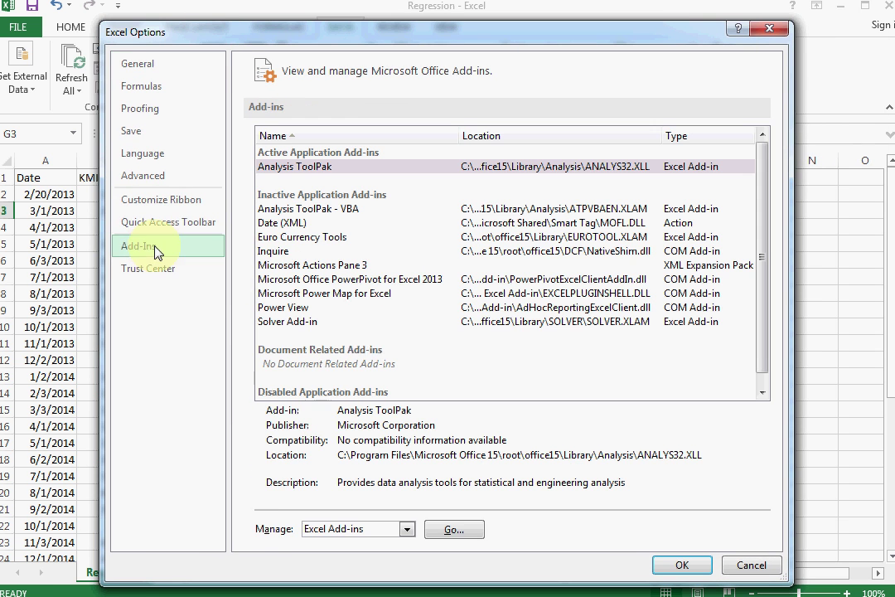
{"action": "left_click", "coordinate": [454, 529]}
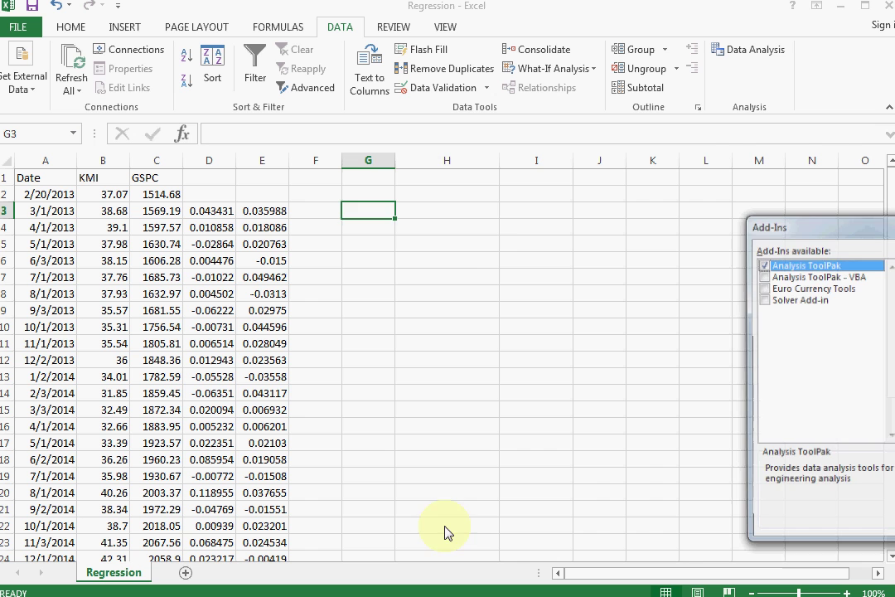
{"action": "left_click_drag", "start_coordinate": [811, 223], "coordinate": [399, 196]}
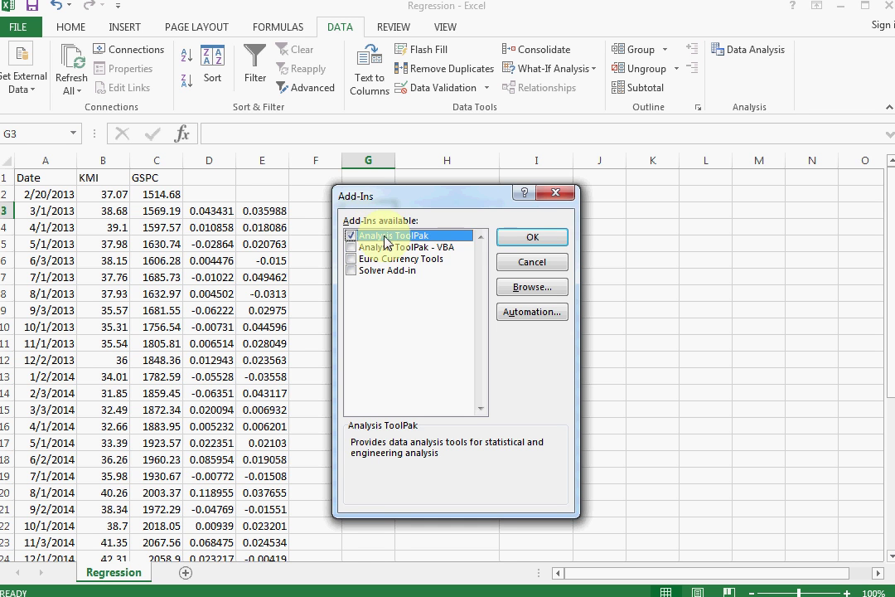
{"action": "left_click", "coordinate": [544, 237]}
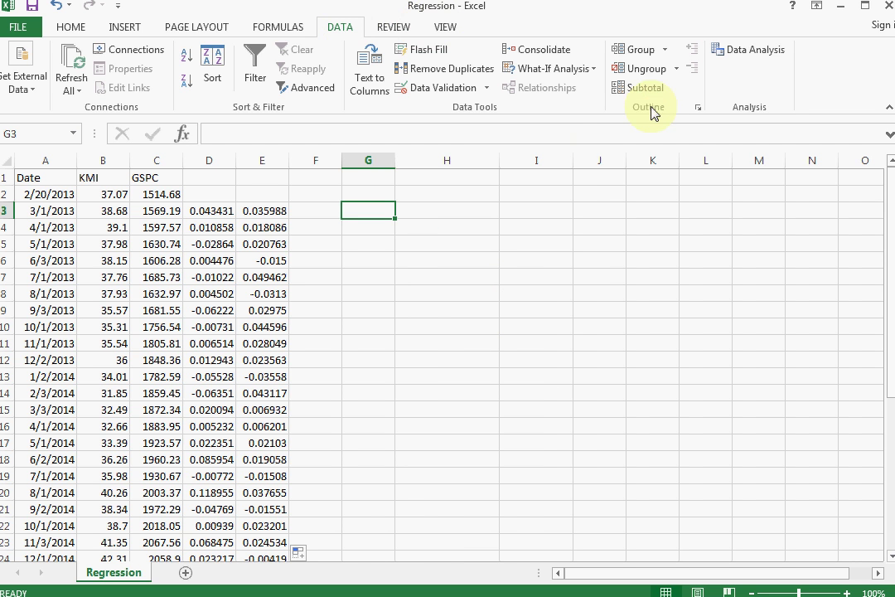
{"action": "left_click", "coordinate": [726, 53]}
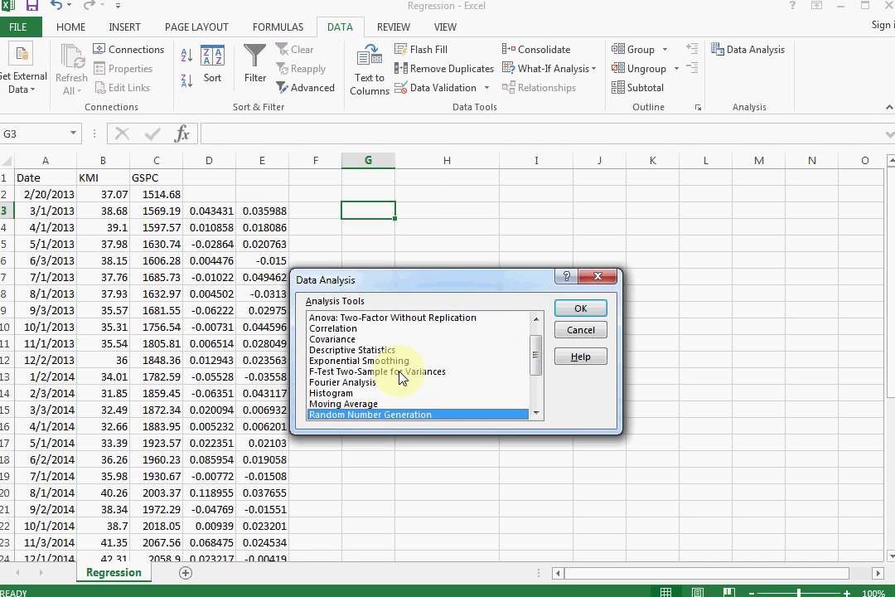
Choose Regression and set the Input Y range to the KMI returns D3:D38.
{"action": "scroll", "coordinate": [398, 373], "scroll_direction": "down", "scroll_amount": 3}
{"action": "left_click", "coordinate": [348, 361]}
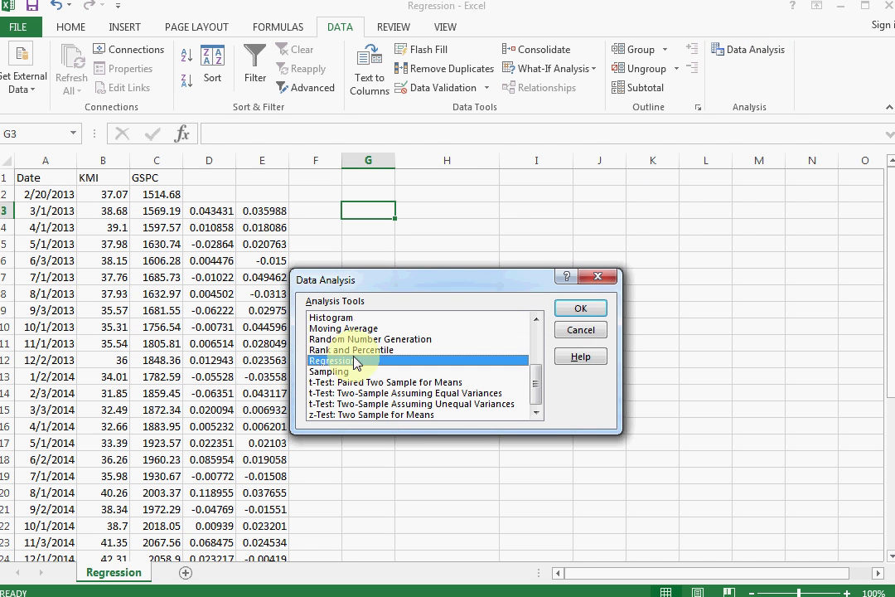
{"action": "left_click", "coordinate": [580, 308]}
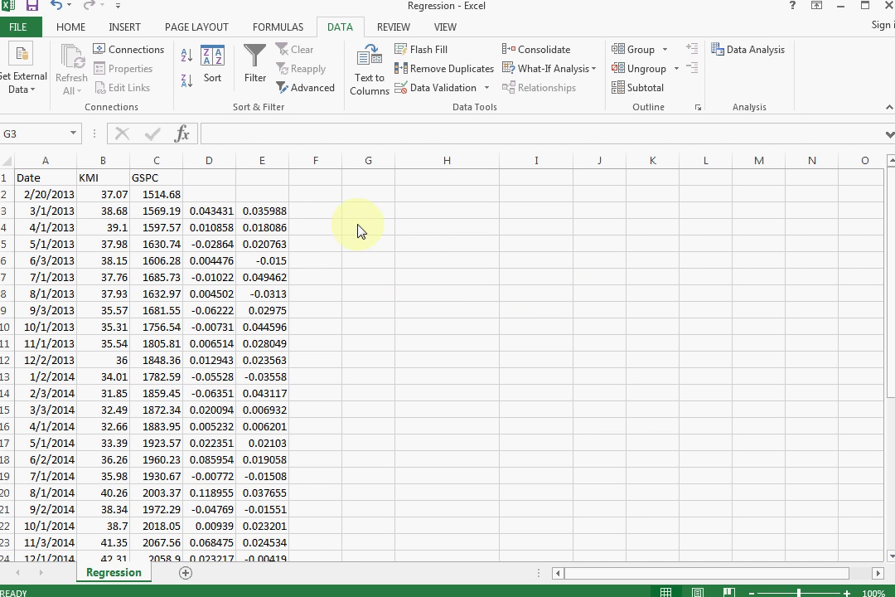
{"action": "left_click_drag", "start_coordinate": [377, 210], "coordinate": [558, 176]}
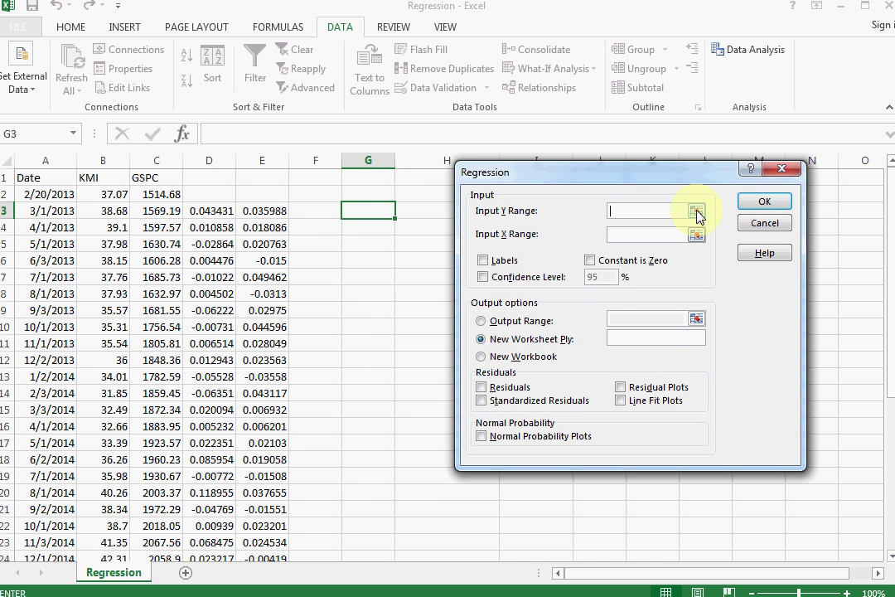
{"action": "left_click", "coordinate": [696, 210]}
{"action": "mouse_move", "coordinate": [205, 211]}
{"action": "left_mouse_down"}
{"action": "mouse_move", "coordinate": [217, 583]}
{"action": "mouse_move", "coordinate": [223, 517]}
{"action": "left_mouse_up"}
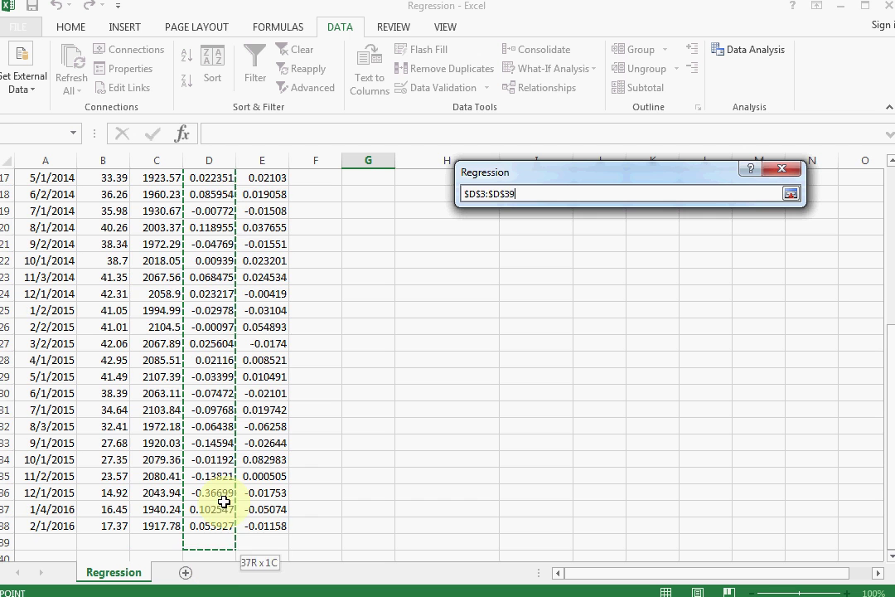
{"action": "left_click", "coordinate": [791, 193]}
Set the Input X range to the GSPC returns E3:E38.
{"action": "left_click", "coordinate": [696, 235]}
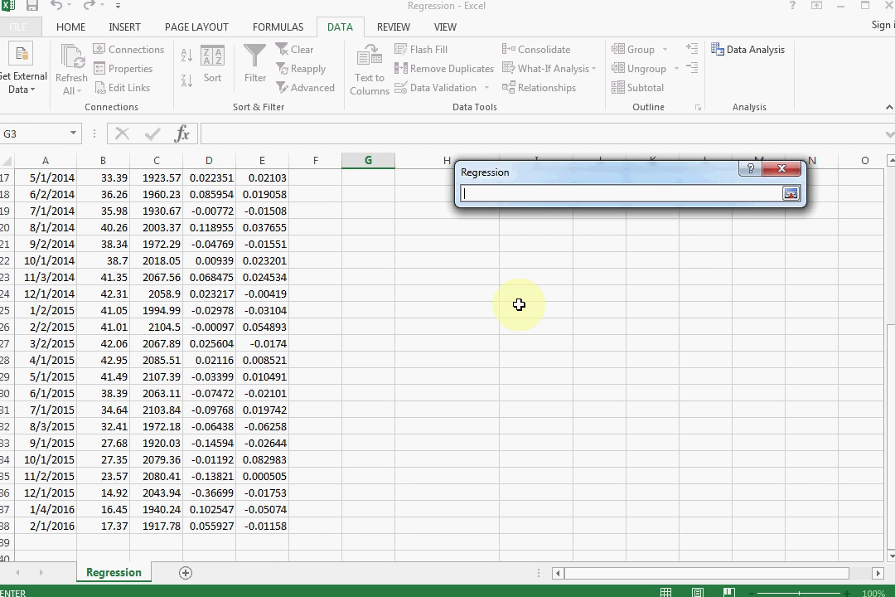
{"action": "scroll", "coordinate": [269, 279], "scroll_direction": "up", "scroll_amount": 3}
{"action": "scroll", "coordinate": [276, 244], "scroll_direction": "up", "scroll_amount": 3}
{"action": "left_click", "coordinate": [262, 211]}
{"action": "mouse_move", "coordinate": [262, 211]}
{"action": "left_mouse_down"}
{"action": "mouse_move", "coordinate": [281, 565]}
{"action": "mouse_move", "coordinate": [286, 517]}
{"action": "left_mouse_up"}
{"action": "left_click", "coordinate": [792, 196]}
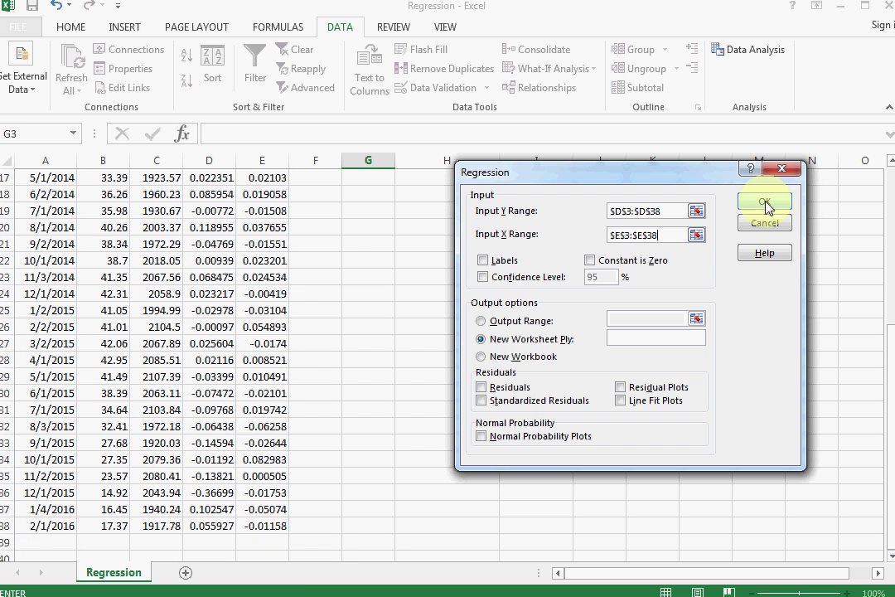
Send output to $G$3, tick Line Fit Plots, and run the regression.
{"action": "scroll", "coordinate": [348, 264], "scroll_direction": "up", "scroll_amount": 5}
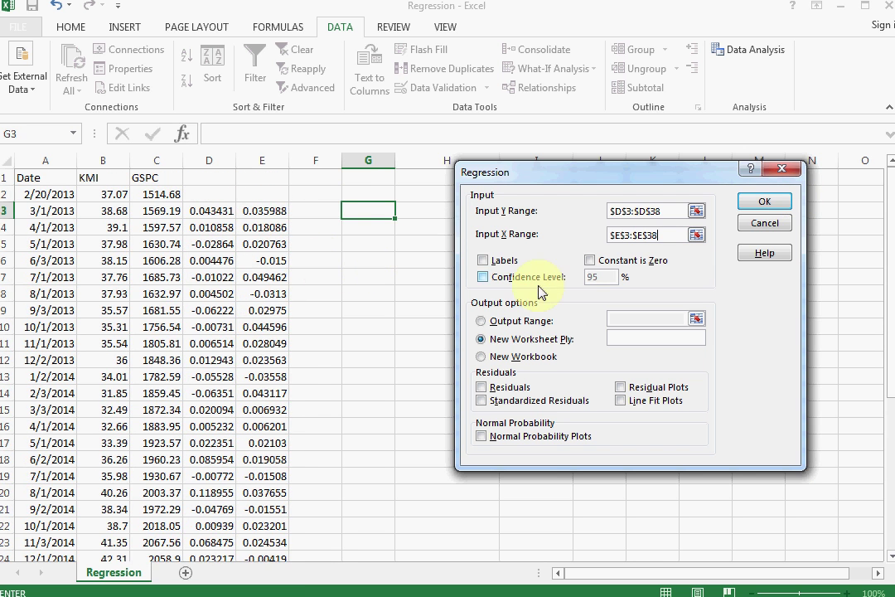
{"action": "key", "text": "Escape"}
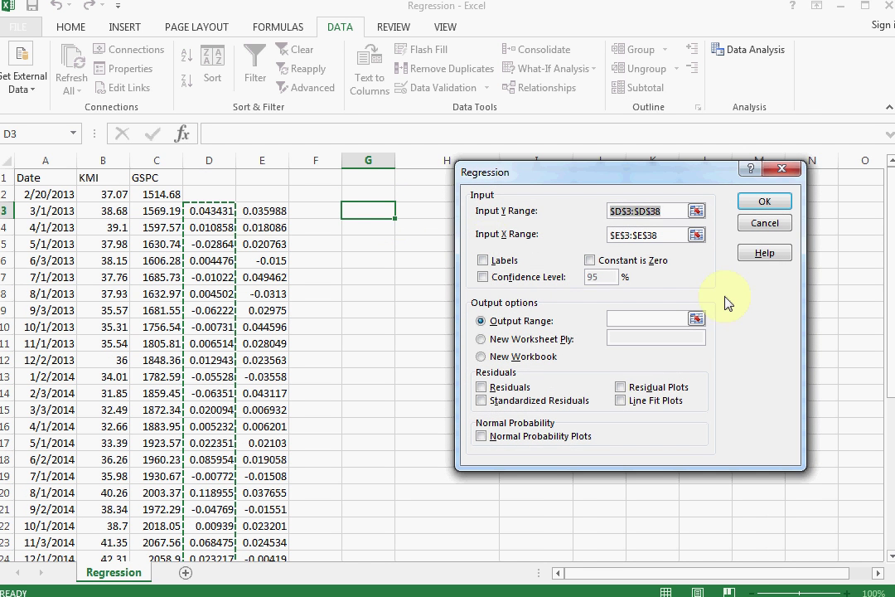
{"action": "left_click", "coordinate": [696, 318]}
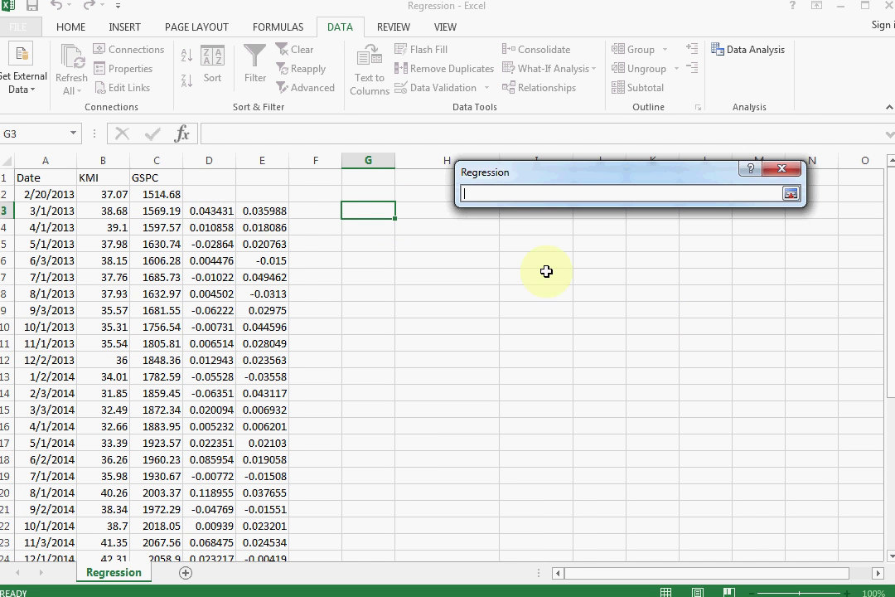
{"action": "left_click", "coordinate": [382, 216]}
{"action": "left_click", "coordinate": [791, 193]}
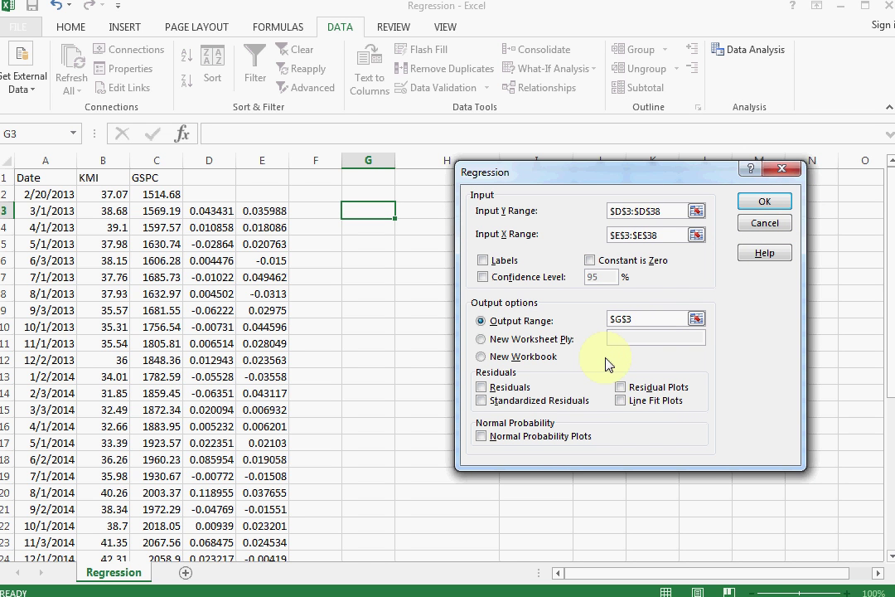
{"action": "left_click", "coordinate": [621, 401]}
{"action": "left_click", "coordinate": [761, 199]}
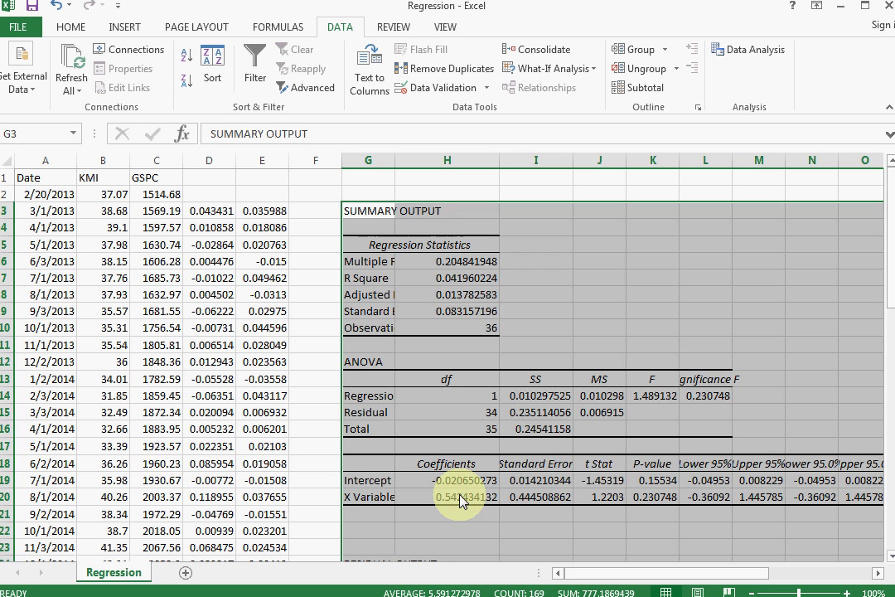
Check the slope coefficient in H20, then move, resize and delete the X Variable 1 Line Fit Plot.
{"action": "left_click", "coordinate": [462, 497]}
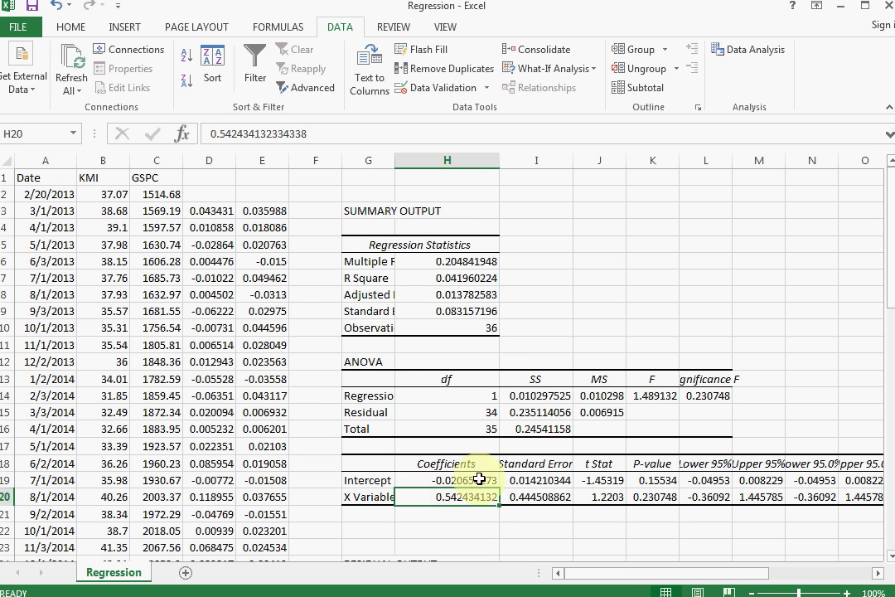
{"action": "scroll", "coordinate": [460, 481], "scroll_direction": "down", "scroll_amount": 2}
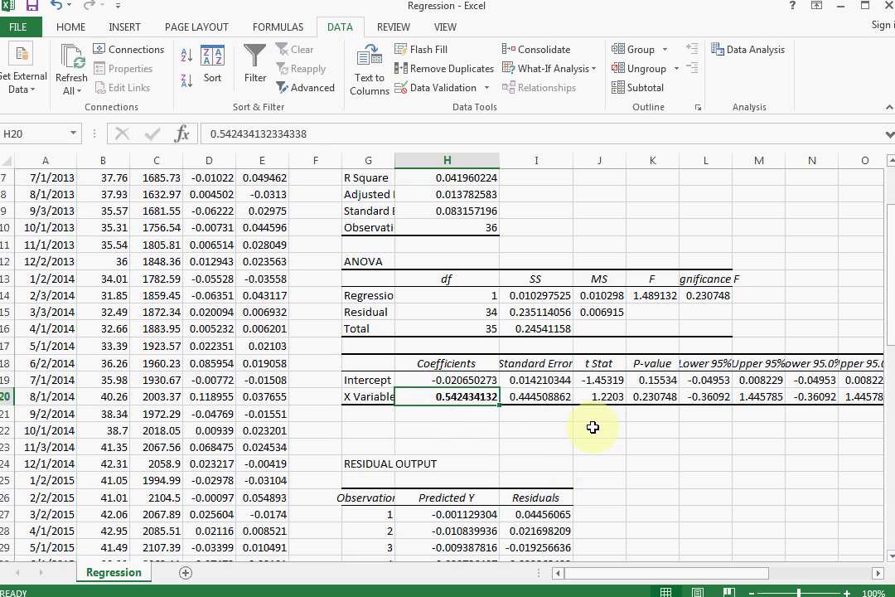
{"action": "scroll", "coordinate": [593, 424], "scroll_direction": "down", "scroll_amount": 5}
{"action": "scroll", "coordinate": [579, 419], "scroll_direction": "down", "scroll_amount": 5}
{"action": "scroll", "coordinate": [579, 415], "scroll_direction": "up", "scroll_amount": 11}
{"action": "scroll", "coordinate": [584, 410], "scroll_direction": "up", "scroll_amount": 1}
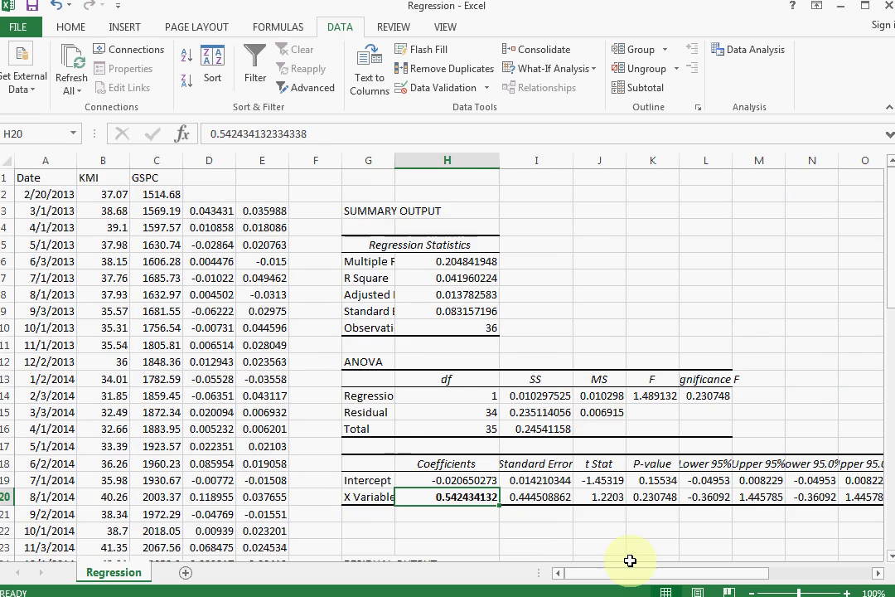
{"action": "left_click_drag", "start_coordinate": [629, 580], "coordinate": [690, 574]}
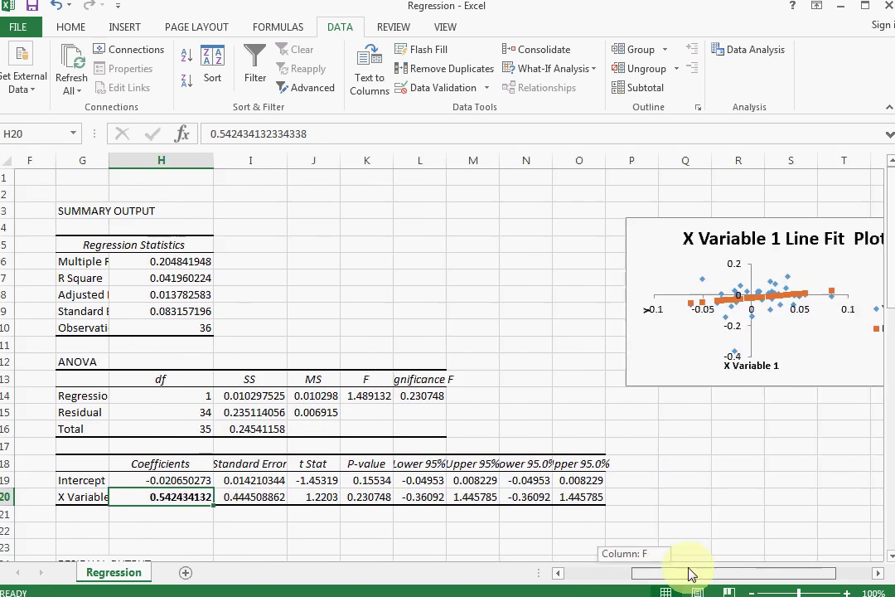
{"action": "mouse_move", "coordinate": [683, 246]}
{"action": "left_mouse_down"}
{"action": "mouse_move", "coordinate": [243, 184]}
{"action": "mouse_move", "coordinate": [94, 199]}
{"action": "mouse_move", "coordinate": [103, 194]}
{"action": "left_mouse_up"}
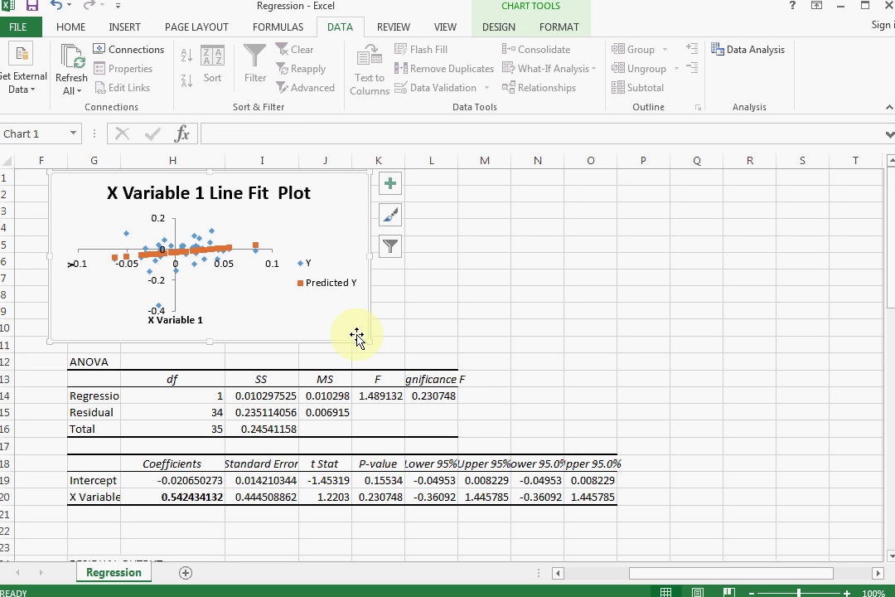
{"action": "left_click_drag", "start_coordinate": [370, 342], "coordinate": [630, 513]}
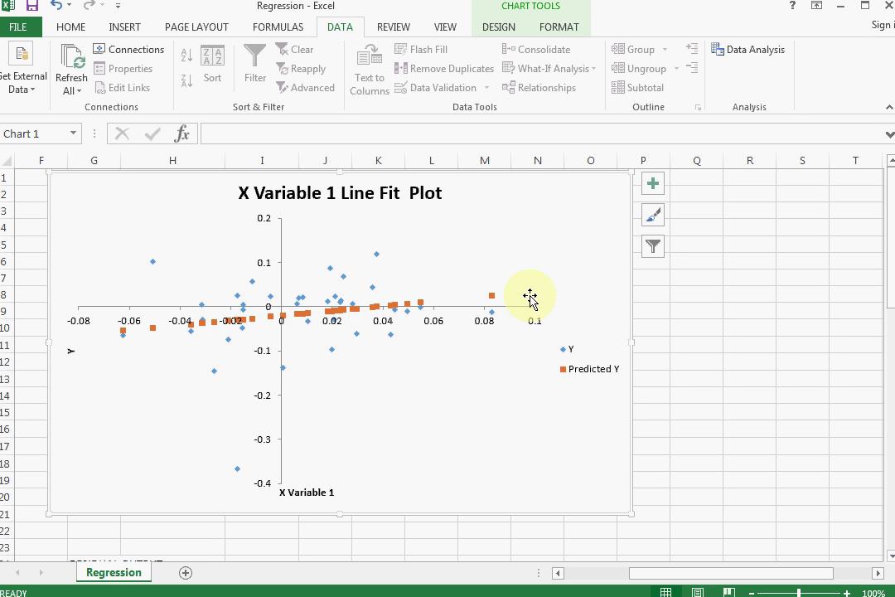
{"action": "mouse_move", "coordinate": [575, 303]}
{"action": "left_mouse_down"}
{"action": "mouse_move", "coordinate": [694, 237]}
{"action": "mouse_move", "coordinate": [691, 244]}
{"action": "left_mouse_up"}
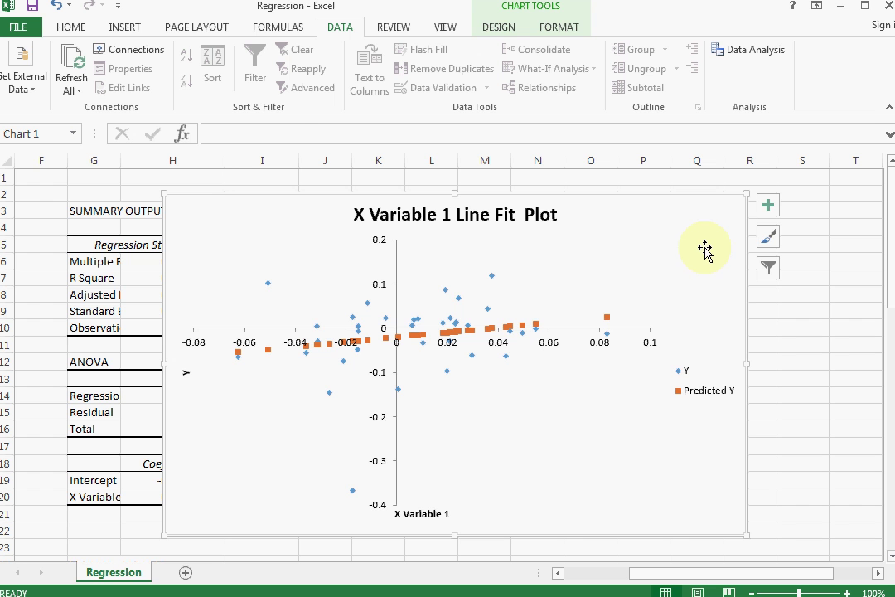
{"action": "key", "text": "Delete"}
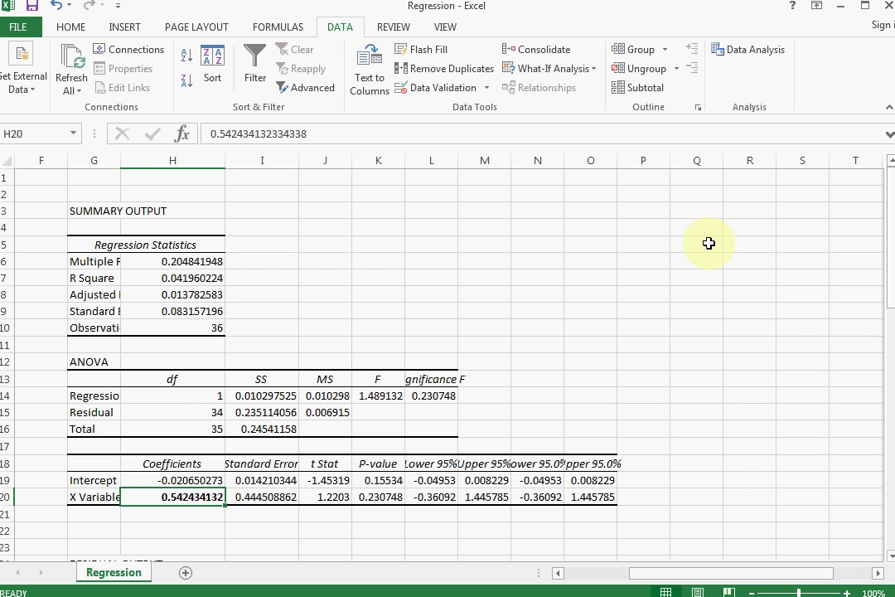
Enter =SLOPE(D3:D38,E3:E38) in J5 and bold the resulting 0.542434 beta.
{"action": "left_click_drag", "start_coordinate": [638, 573], "coordinate": [576, 573]}
{"action": "scroll", "coordinate": [352, 235], "scroll_direction": "down", "scroll_amount": 3}
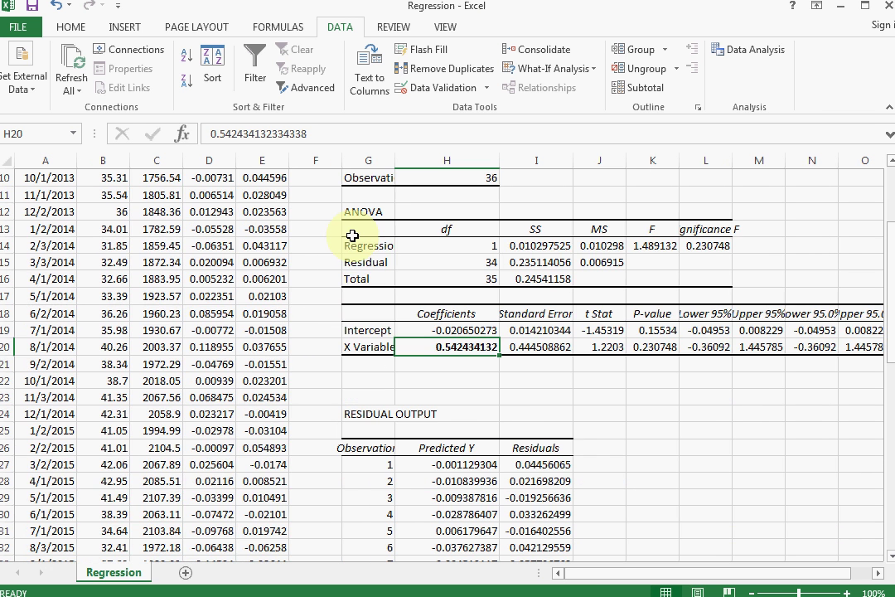
{"action": "scroll", "coordinate": [361, 234], "scroll_direction": "down", "scroll_amount": 4}
{"action": "scroll", "coordinate": [515, 345], "scroll_direction": "up", "scroll_amount": 4}
{"action": "scroll", "coordinate": [516, 345], "scroll_direction": "up", "scroll_amount": 3}
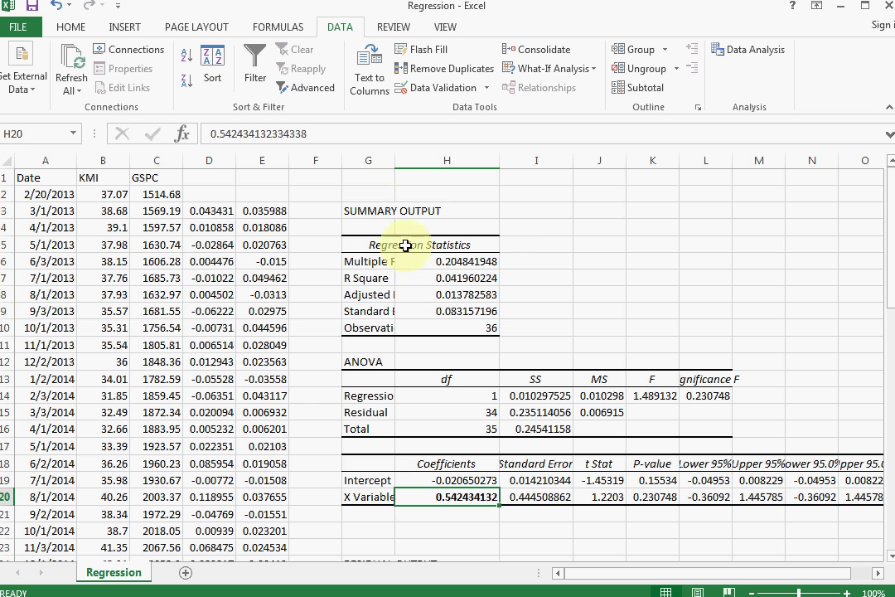
{"action": "left_click", "coordinate": [580, 246]}
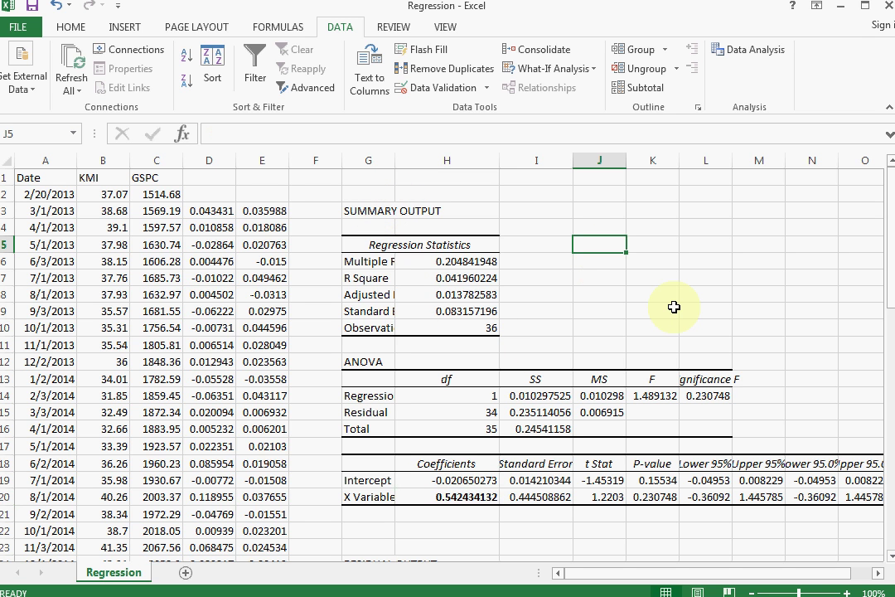
{"action": "type", "text": "="}
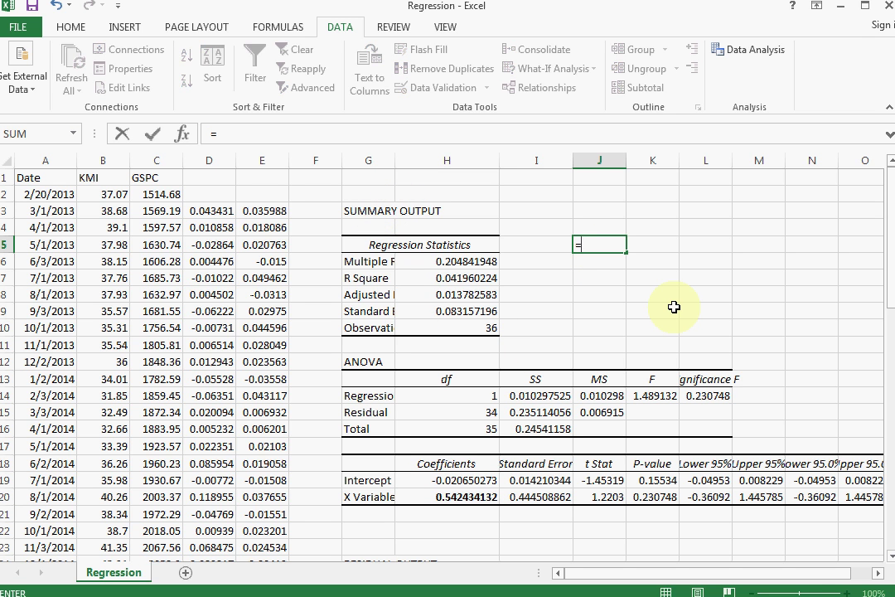
{"action": "type", "text": "slope("}
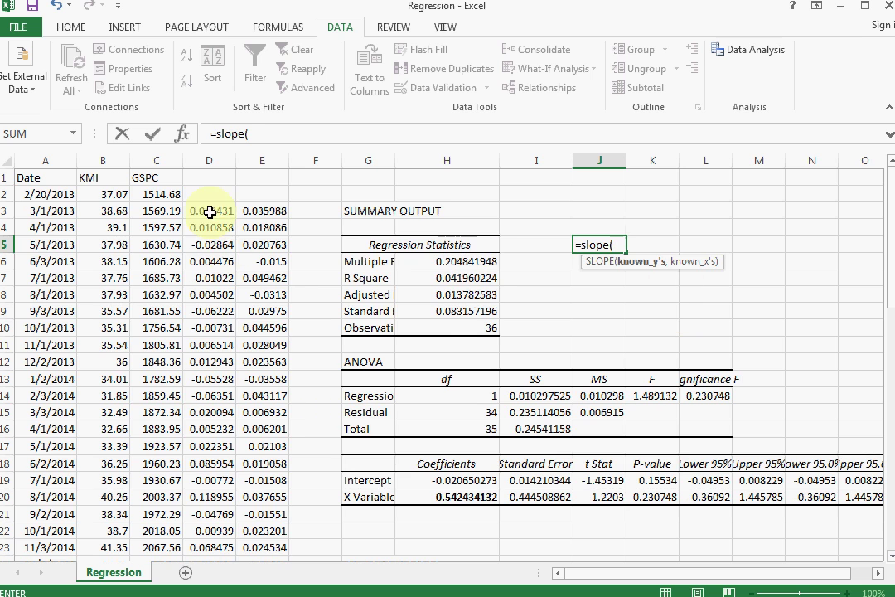
{"action": "mouse_move", "coordinate": [210, 212]}
{"action": "left_mouse_down"}
{"action": "mouse_move", "coordinate": [201, 570]}
{"action": "mouse_move", "coordinate": [214, 522]}
{"action": "left_mouse_up"}
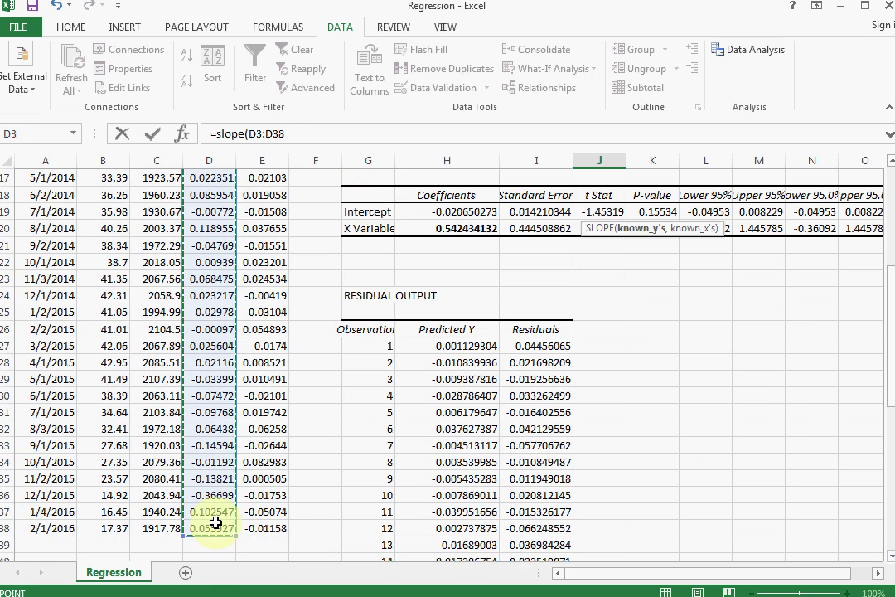
{"action": "type", "text": ","}
{"action": "left_click_drag", "start_coordinate": [265, 528], "coordinate": [258, 216]}
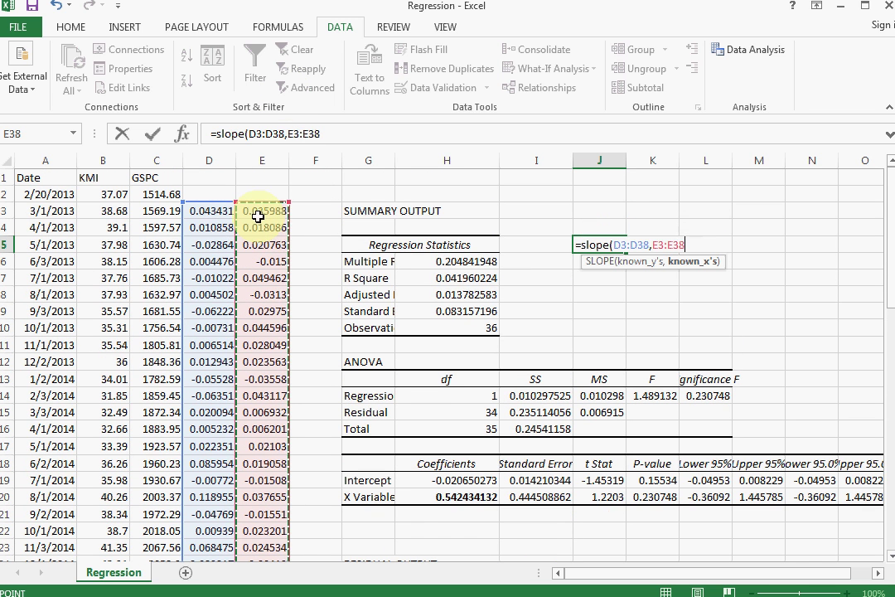
{"action": "key", "text": "ctrl+Return"}
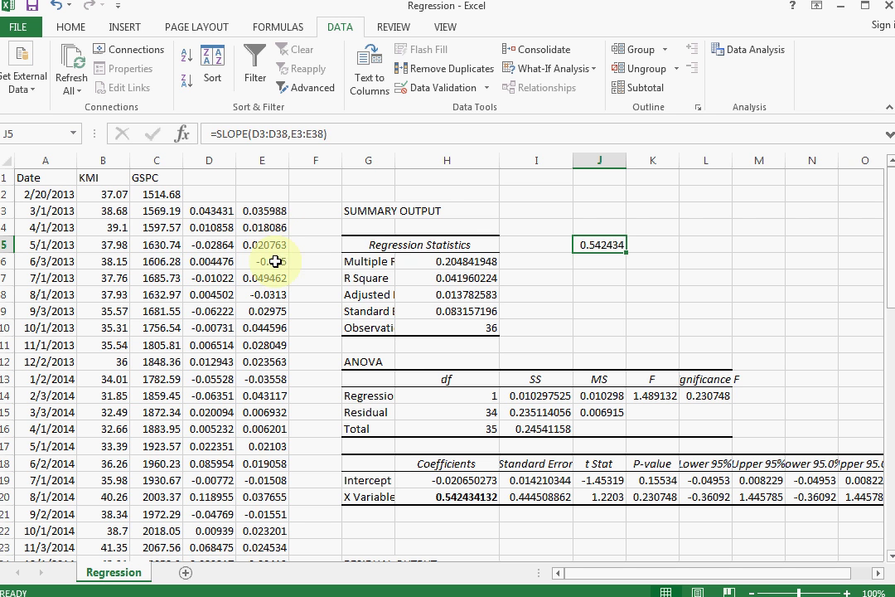
{"action": "key", "text": "ctrl+b"}
{"action": "left_click", "coordinate": [595, 273]}
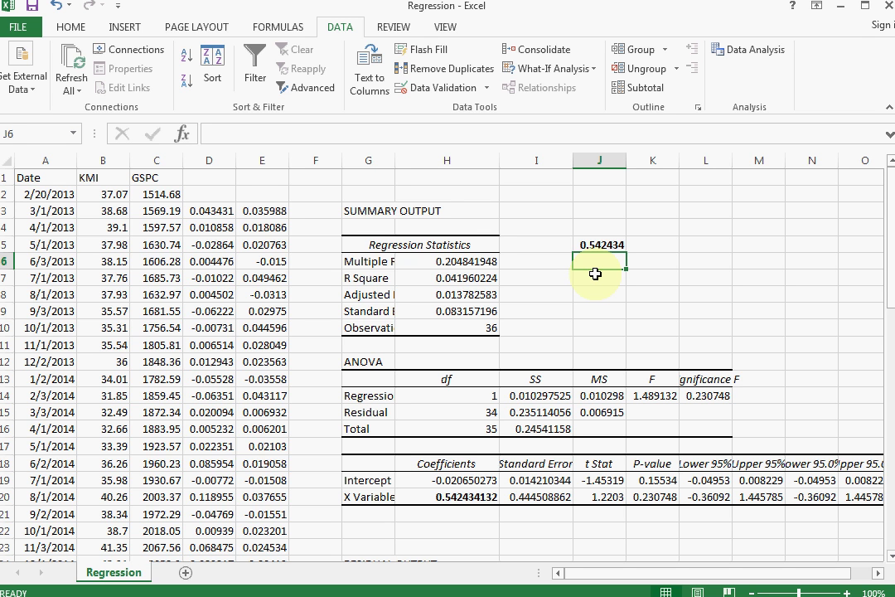
Enter =COVARIANCE.P(D3:D38,E3:E38)/VAR.P(E3:E38) in J6 as an array formula, giving 0.542434.
{"action": "type", "text": "="}
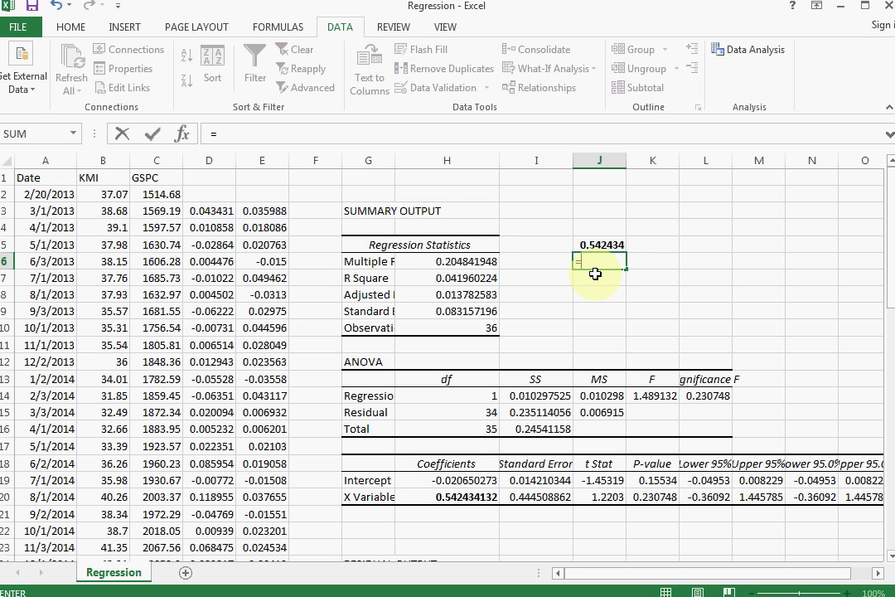
{"action": "type", "text": "covaria"}
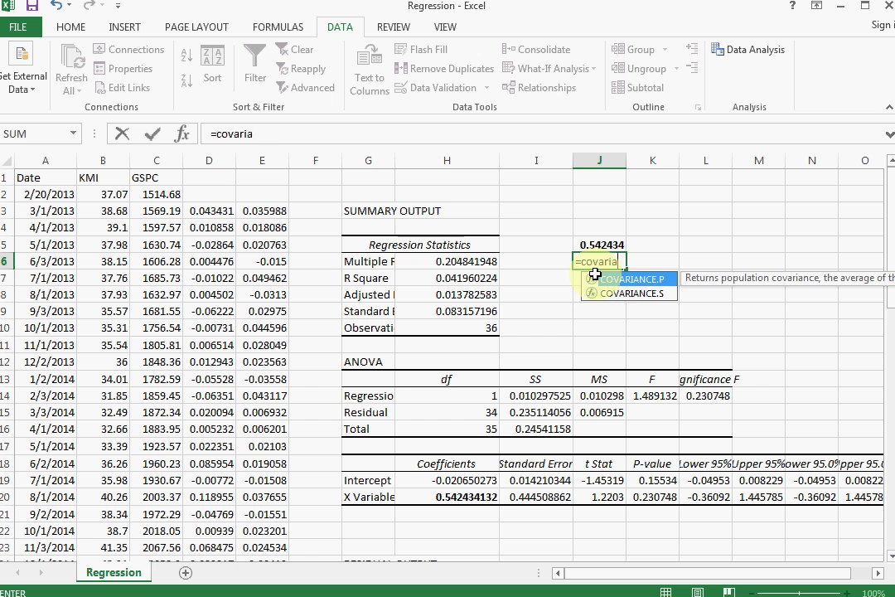
{"action": "type", "text": "nce.p("}
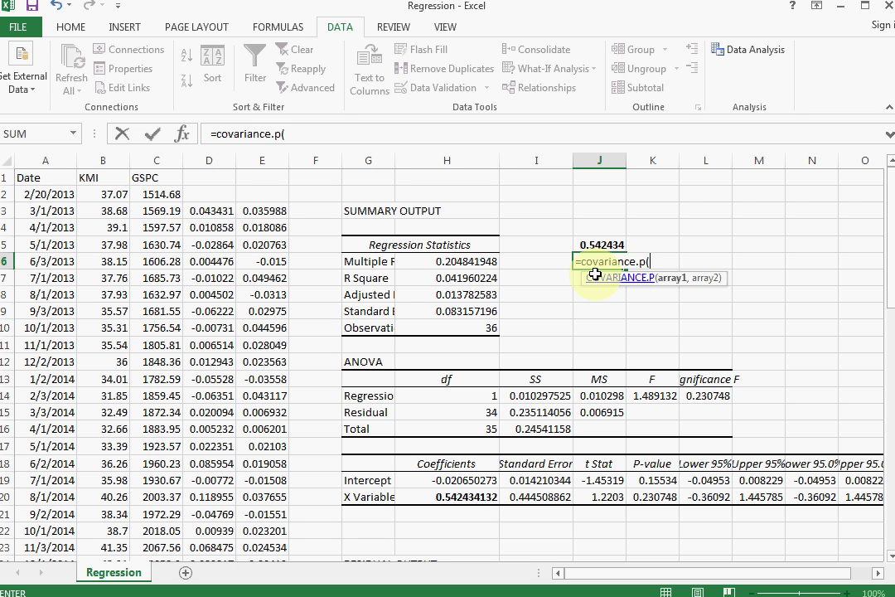
{"action": "left_click", "coordinate": [201, 214]}
{"action": "mouse_move", "coordinate": [202, 228]}
{"action": "left_mouse_down"}
{"action": "mouse_move", "coordinate": [209, 562]}
{"action": "mouse_move", "coordinate": [211, 547]}
{"action": "left_mouse_up"}
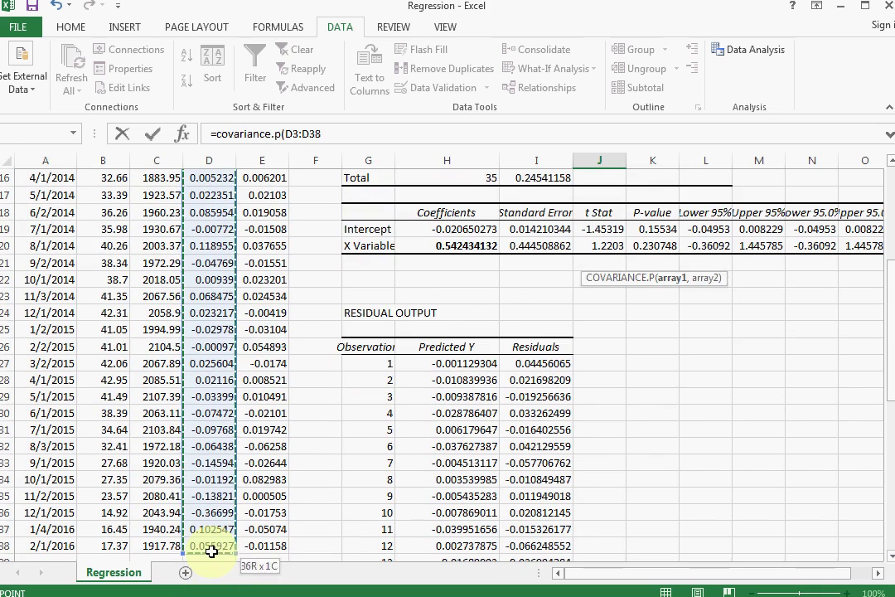
{"action": "type", "text": ","}
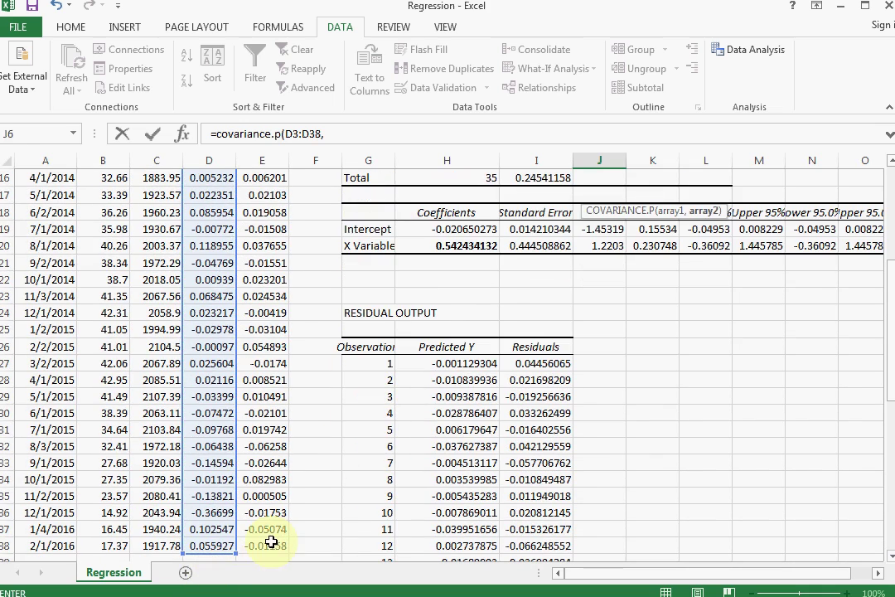
{"action": "left_click_drag", "start_coordinate": [269, 542], "coordinate": [271, 217]}
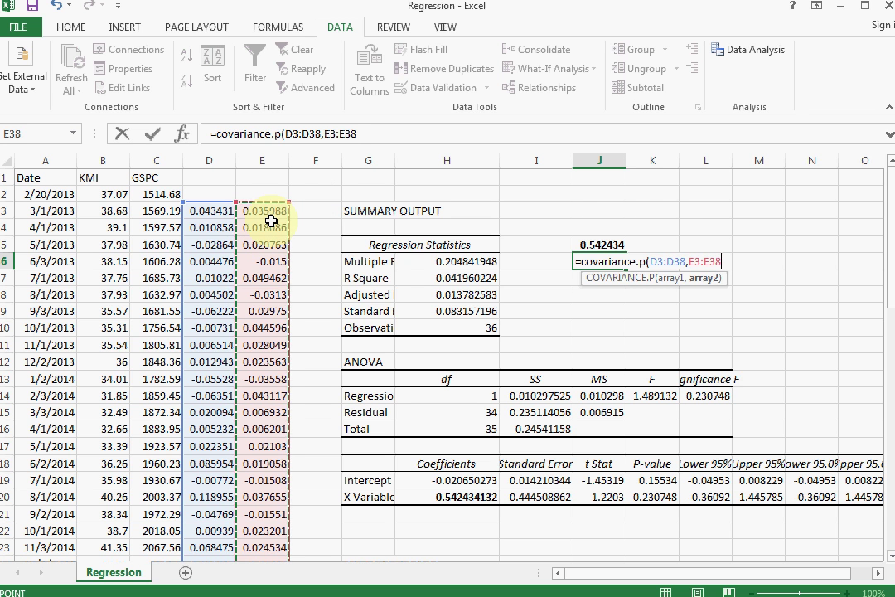
{"action": "type", "text": "/"}
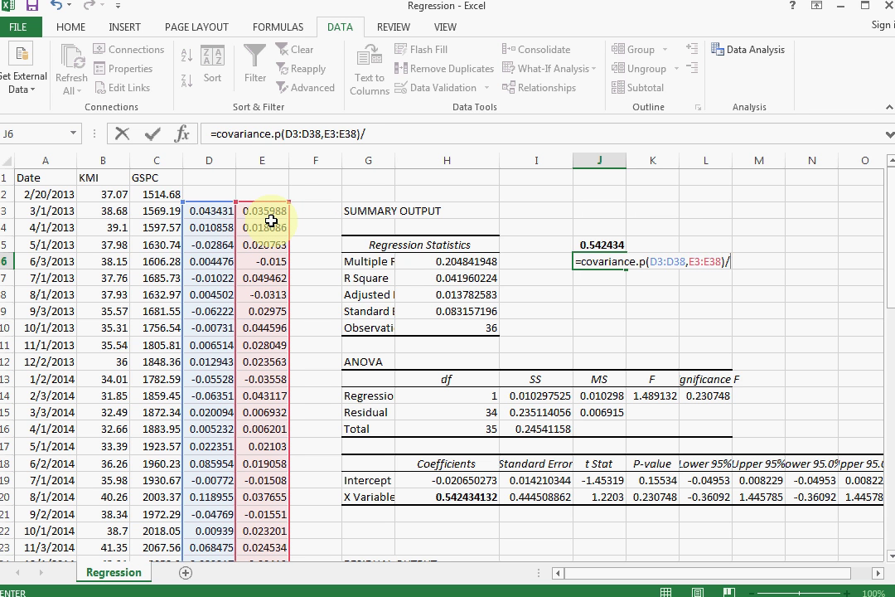
{"action": "type", "text": "var.p("}
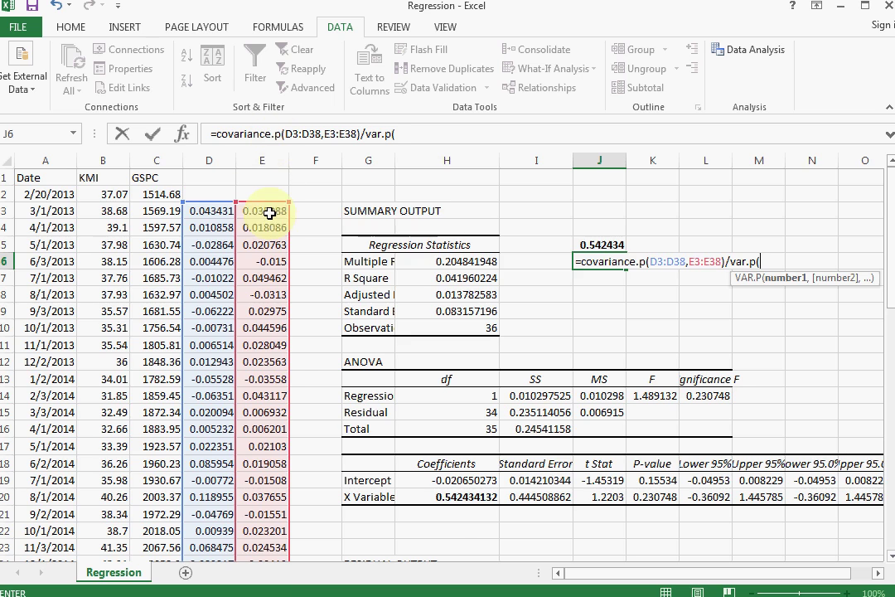
{"action": "mouse_move", "coordinate": [269, 213]}
{"action": "left_mouse_down"}
{"action": "mouse_move", "coordinate": [269, 582]}
{"action": "mouse_move", "coordinate": [272, 524]}
{"action": "left_mouse_up"}
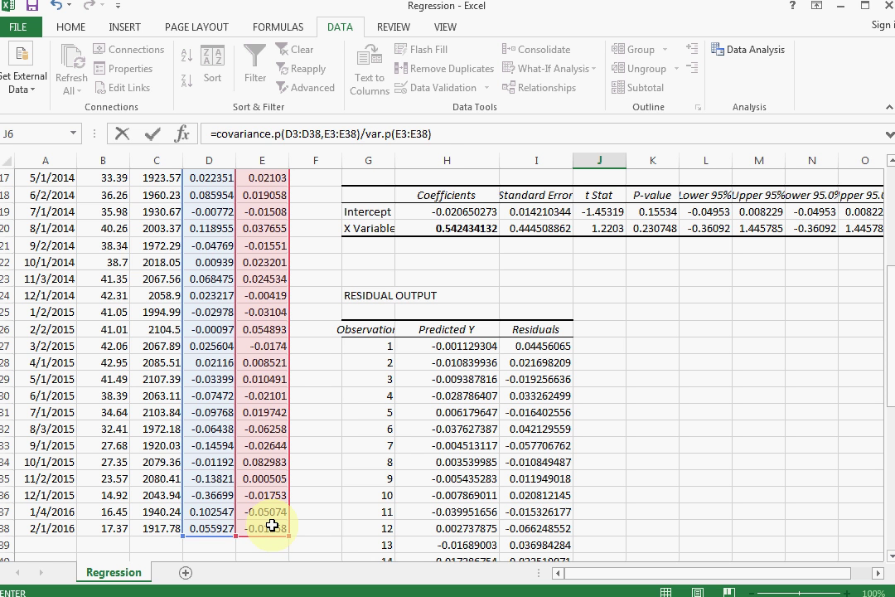
{"action": "key", "text": "ctrl+shift+Return"}
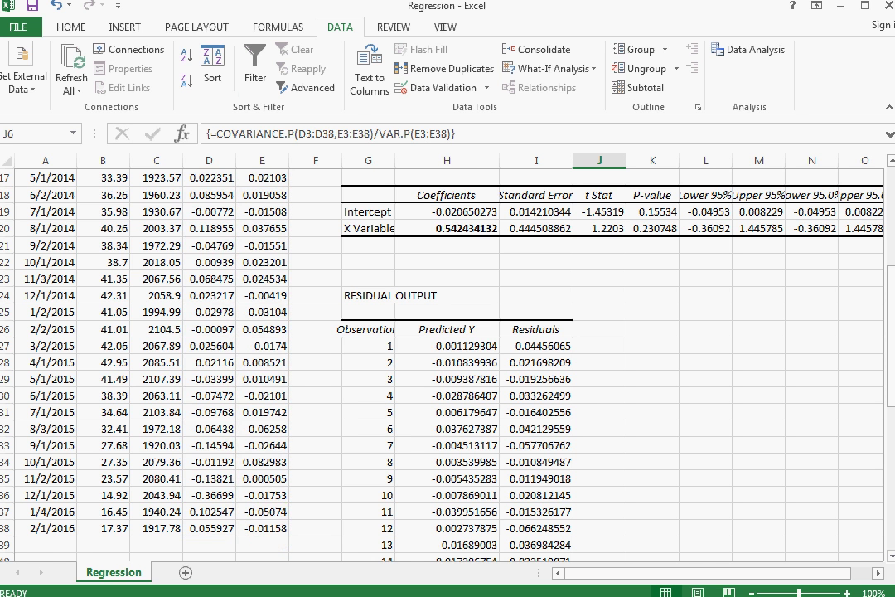
{"action": "scroll", "coordinate": [629, 439], "scroll_direction": "up", "scroll_amount": 5}
{"action": "scroll", "coordinate": [619, 309], "scroll_direction": "up", "scroll_amount": 1}
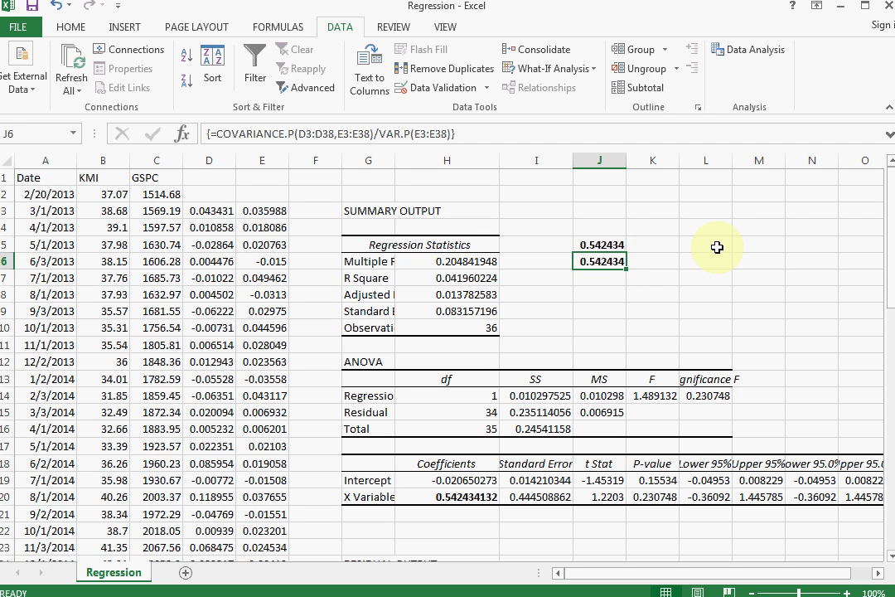
{"action": "left_click", "coordinate": [595, 305]}
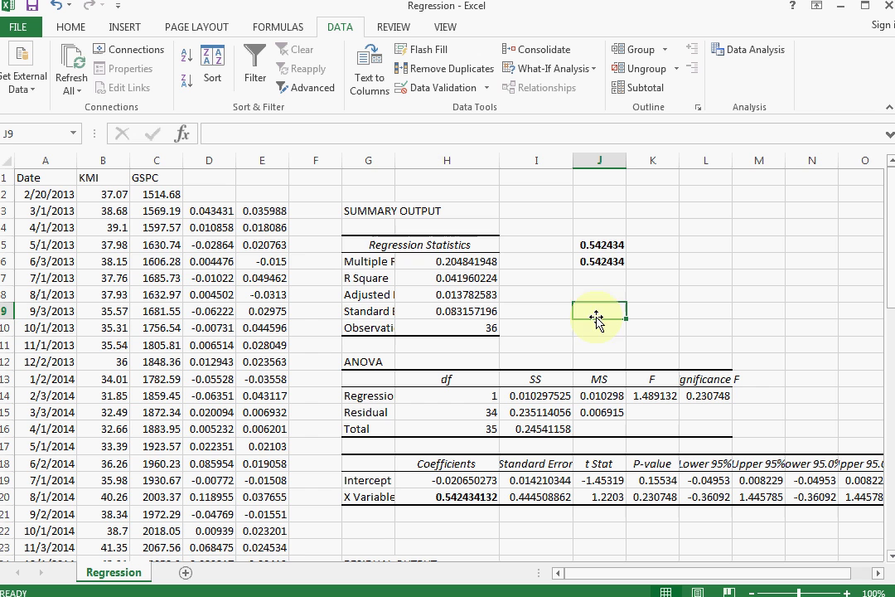